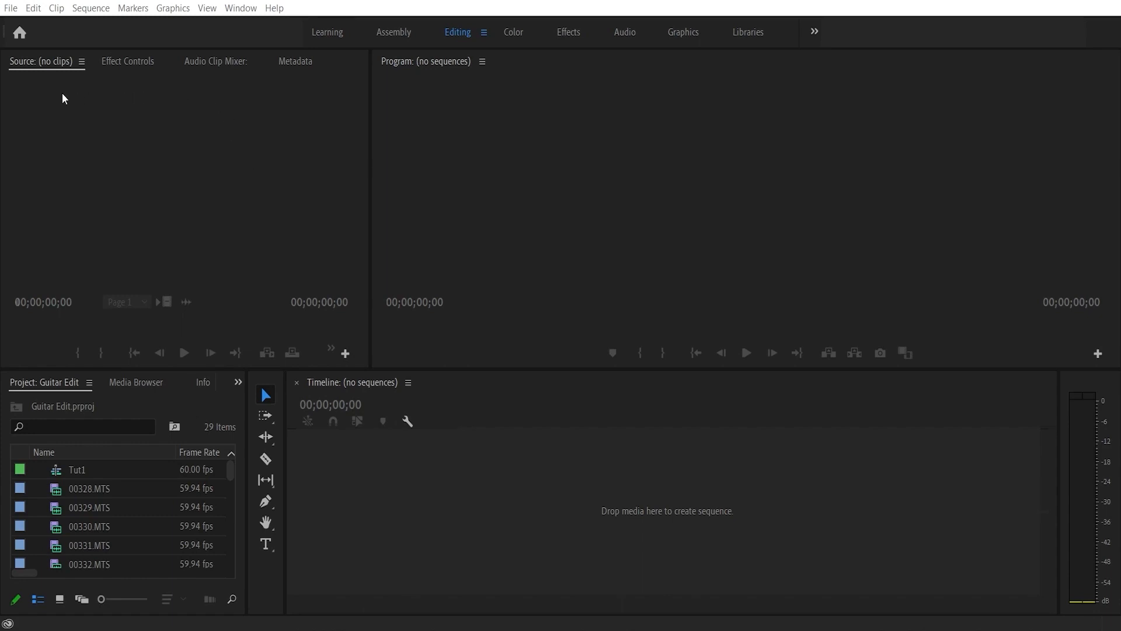
Step: Look through the Media Browser, Info, Markers, Effects and History panels with the 00329.MTS clip selected, ending back at the project media
left_click(86, 510)
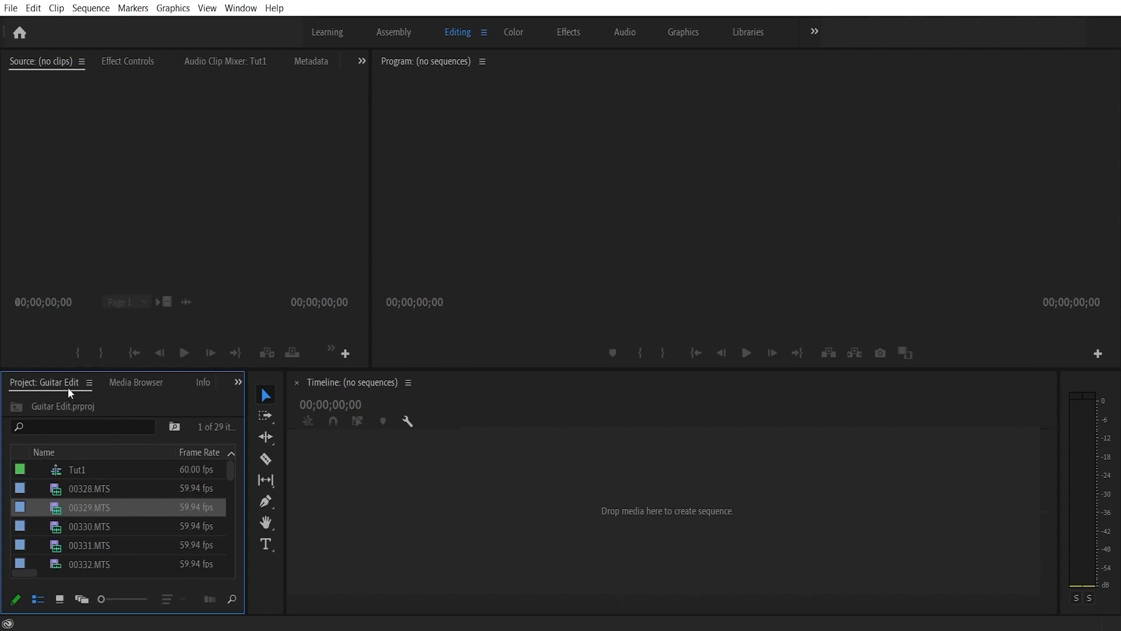
mouse_move(230, 469)
left_mouse_down()
mouse_move(233, 528)
mouse_move(234, 472)
left_mouse_up()
scroll(103, 383, "down", 4)
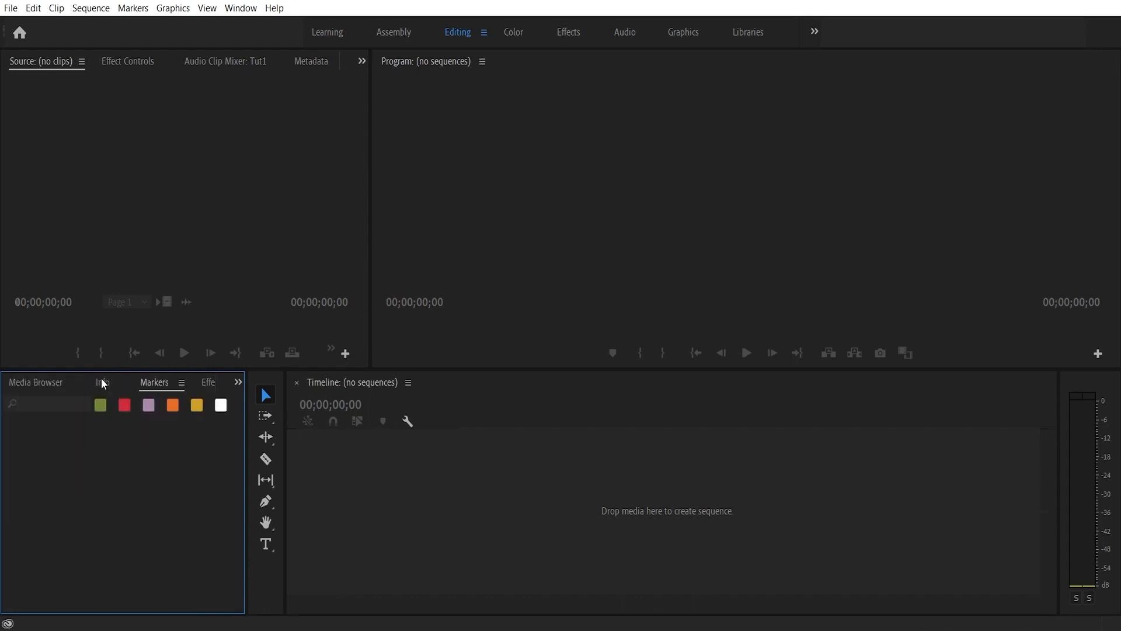
scroll(103, 383, "down", 1)
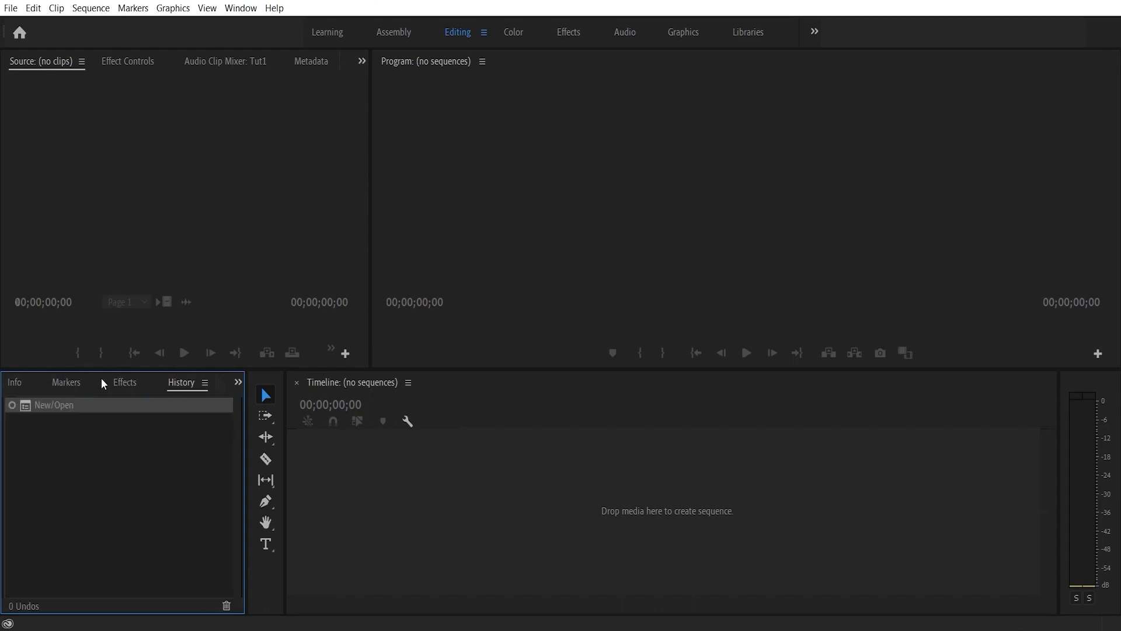
scroll(100, 377, "up", 1)
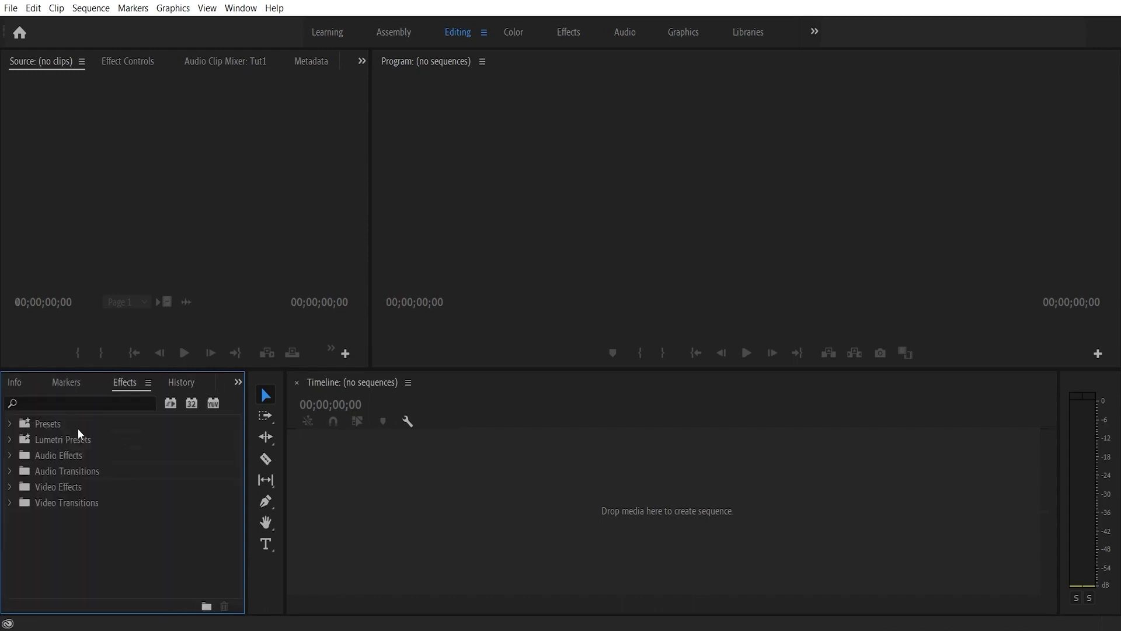
scroll(104, 385, "up", 3)
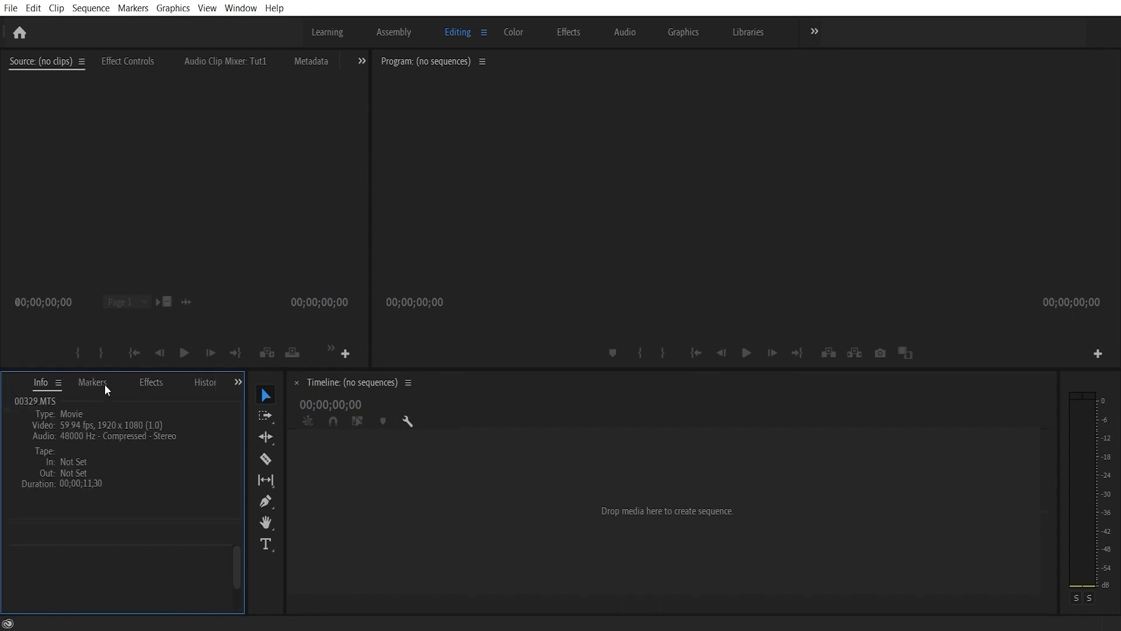
scroll(104, 384, "up", 1)
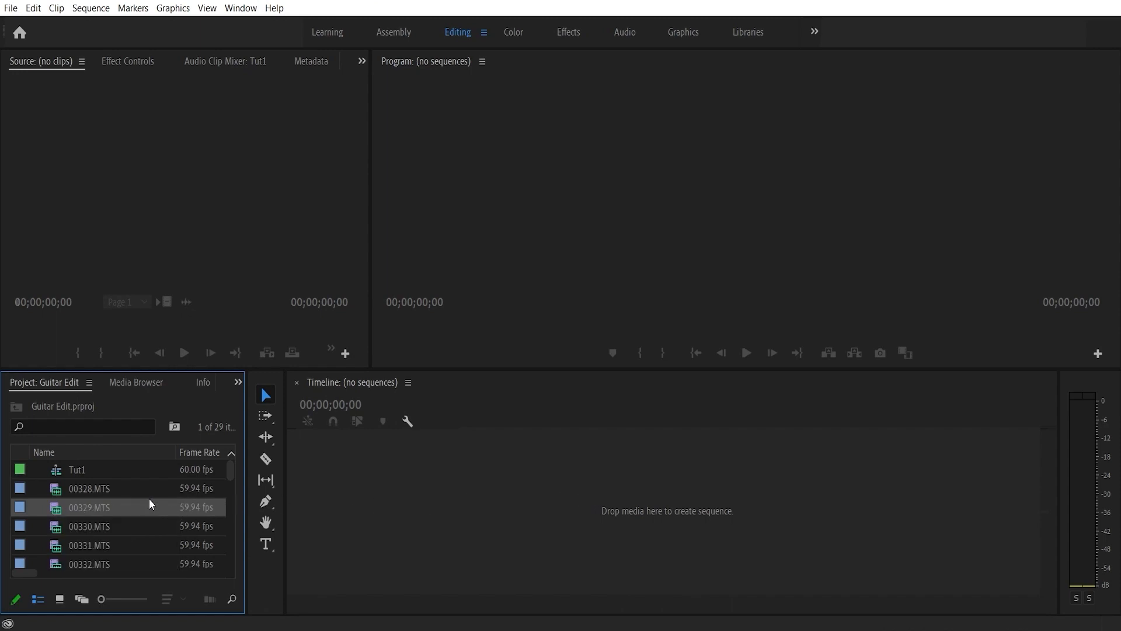
Step: Create a sequence from the 00329.MTS clip and rename that sequence Edit_Rough
left_click_drag(53, 514, 405, 518)
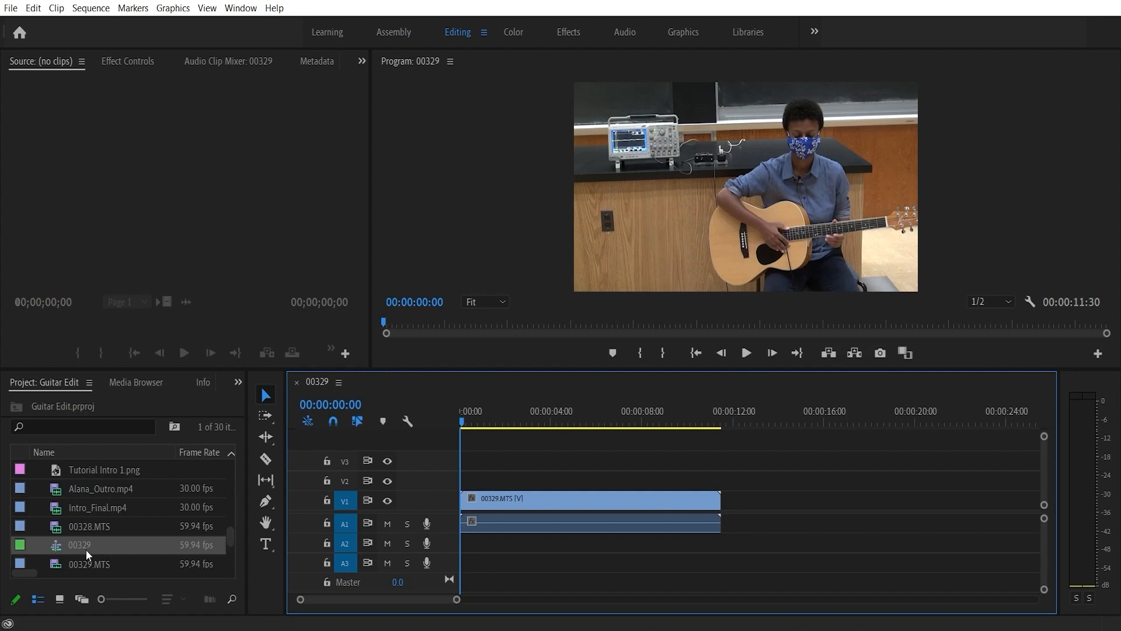
mouse_move(83, 548)
left_click(78, 545)
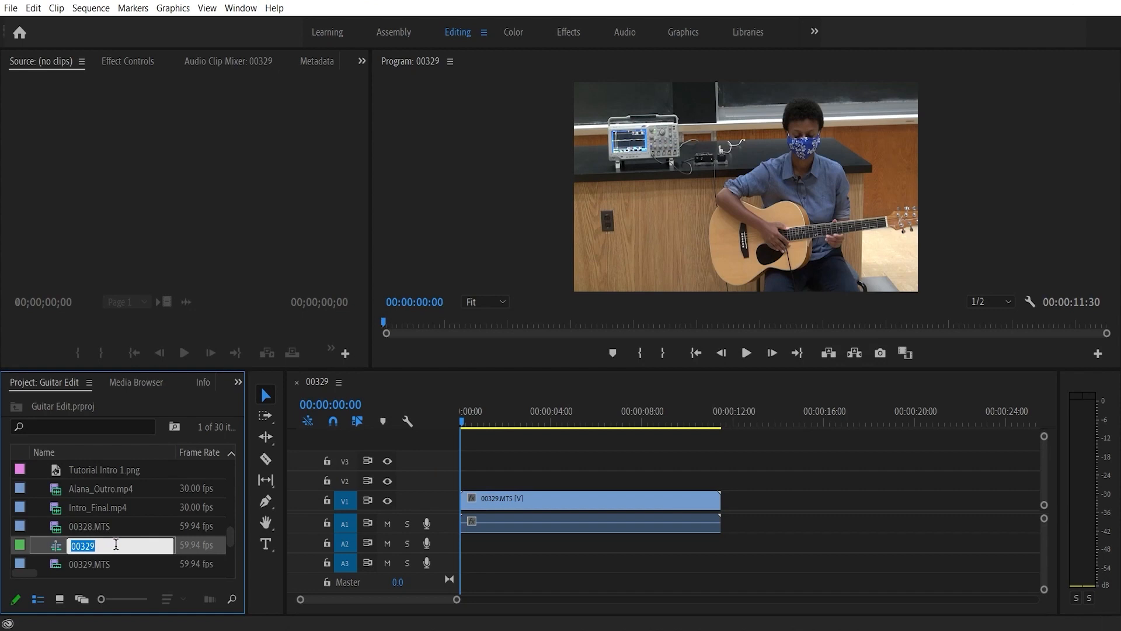
type("Edit_Rough")
key("Tab")
left_click(121, 519)
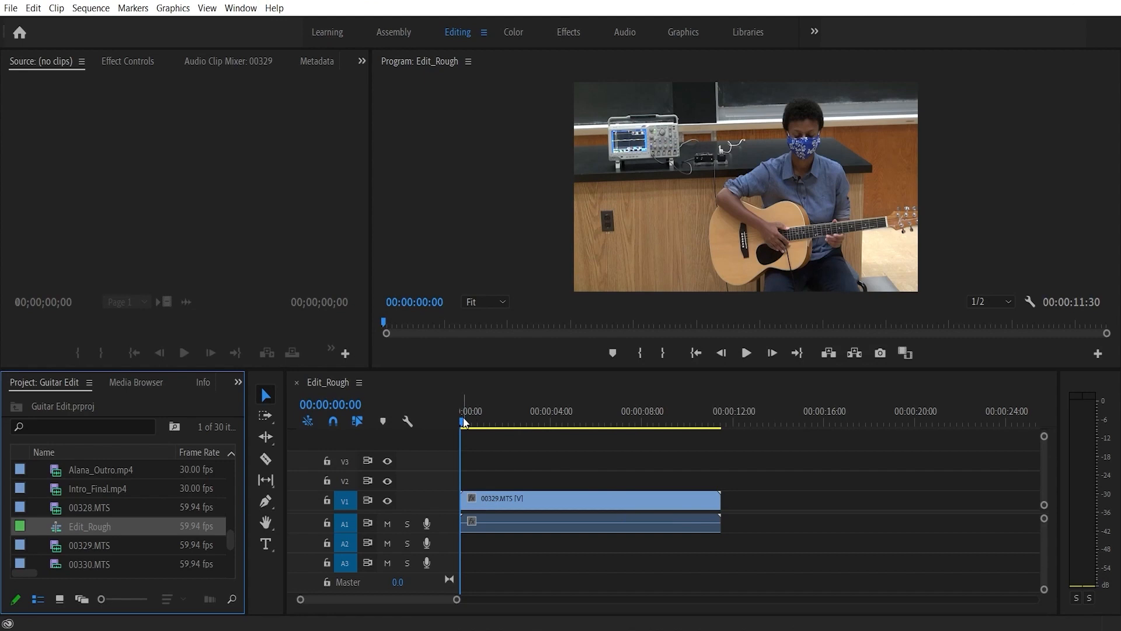
Step: Scrub back and forth through the clip in the Edit_Rough sequence, ending with the playhead at 00:00:08:22
left_click(499, 424)
left_click_drag(503, 424, 593, 429)
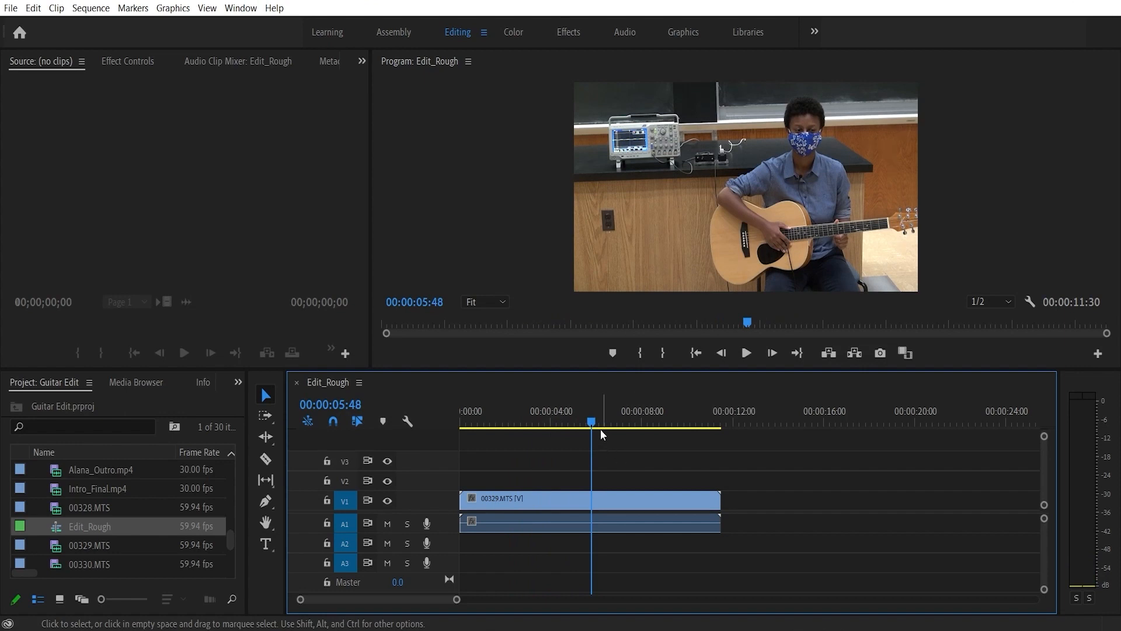
left_click_drag(592, 423, 653, 432)
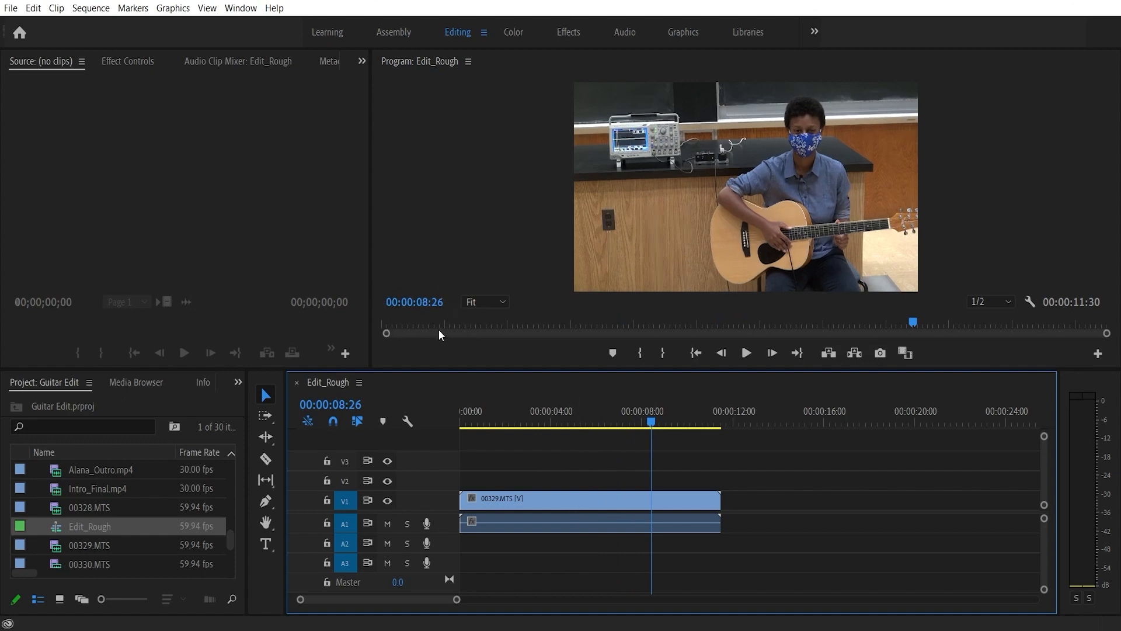
left_click_drag(651, 422, 623, 423)
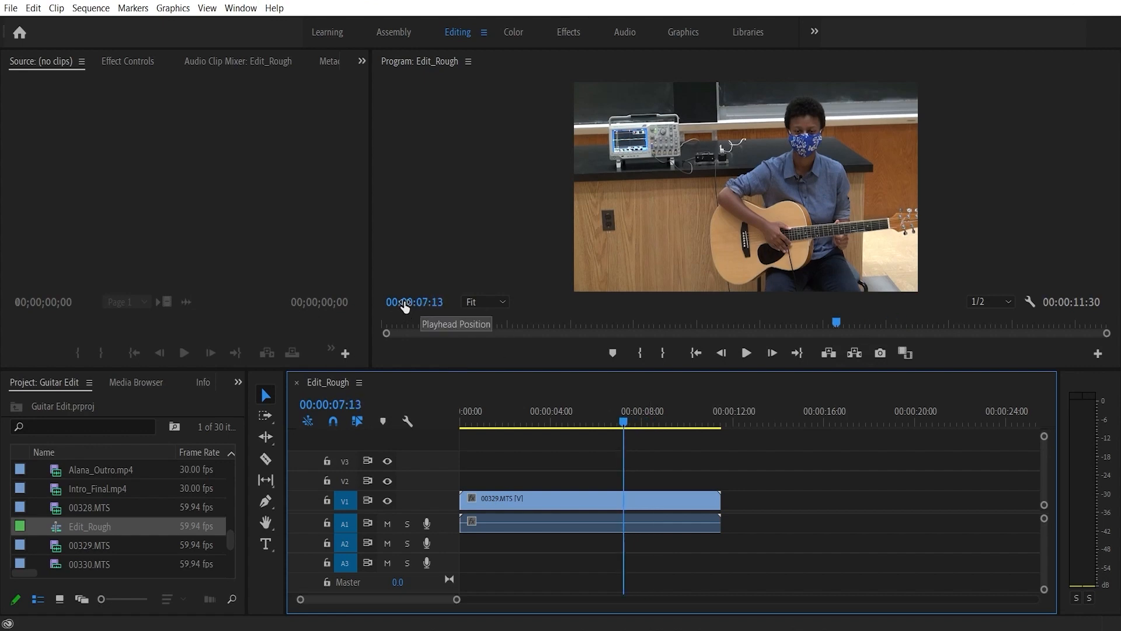
left_click_drag(623, 424, 650, 424)
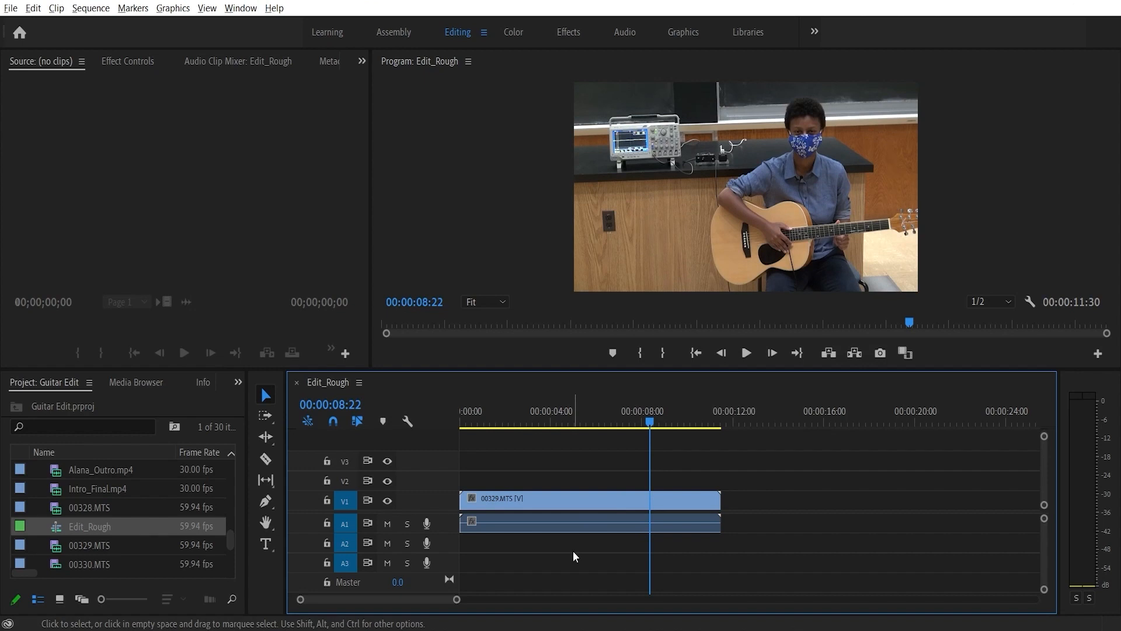
Step: Magnify the timeline around the playhead and move the playhead back to 00:00:07:57
key("=")
key("=")
key("=")
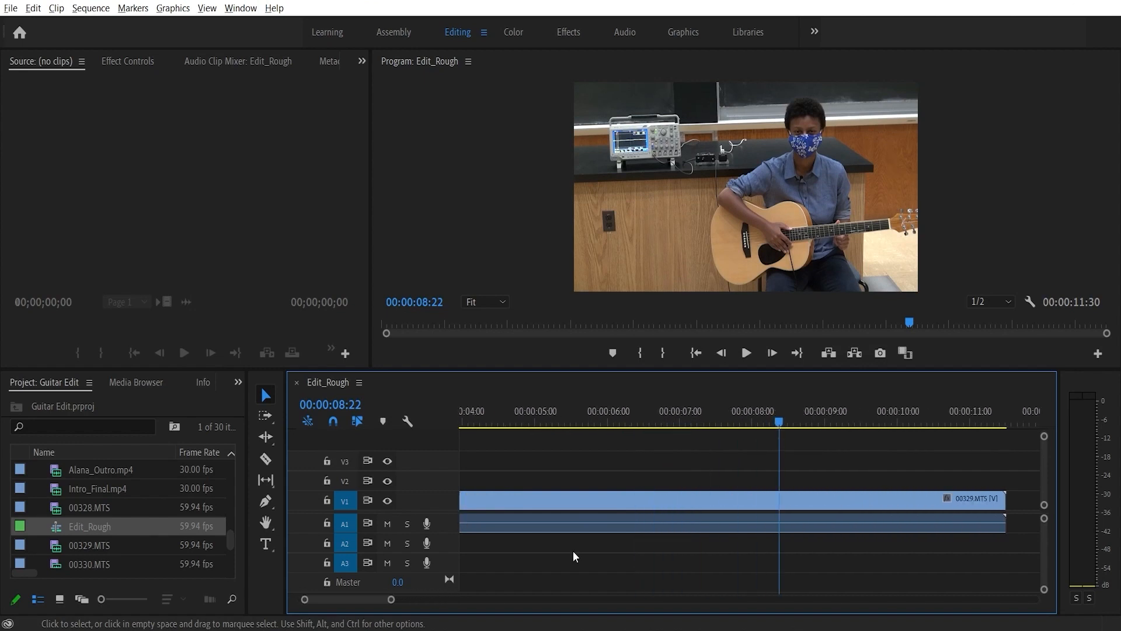
key("=")
key("=")
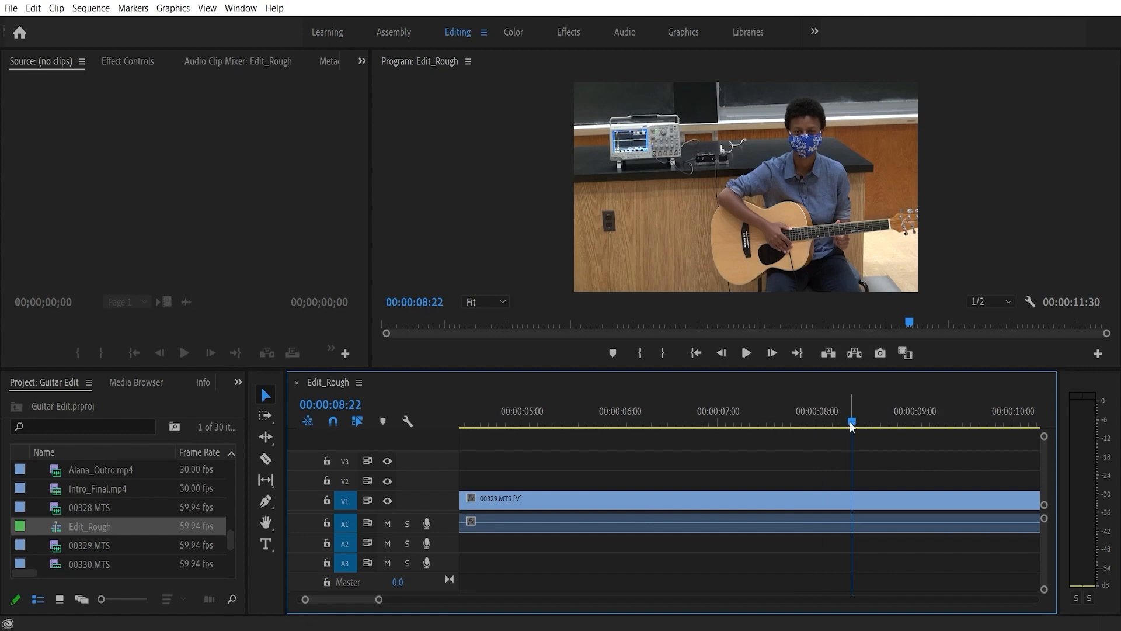
left_click_drag(851, 425, 811, 447)
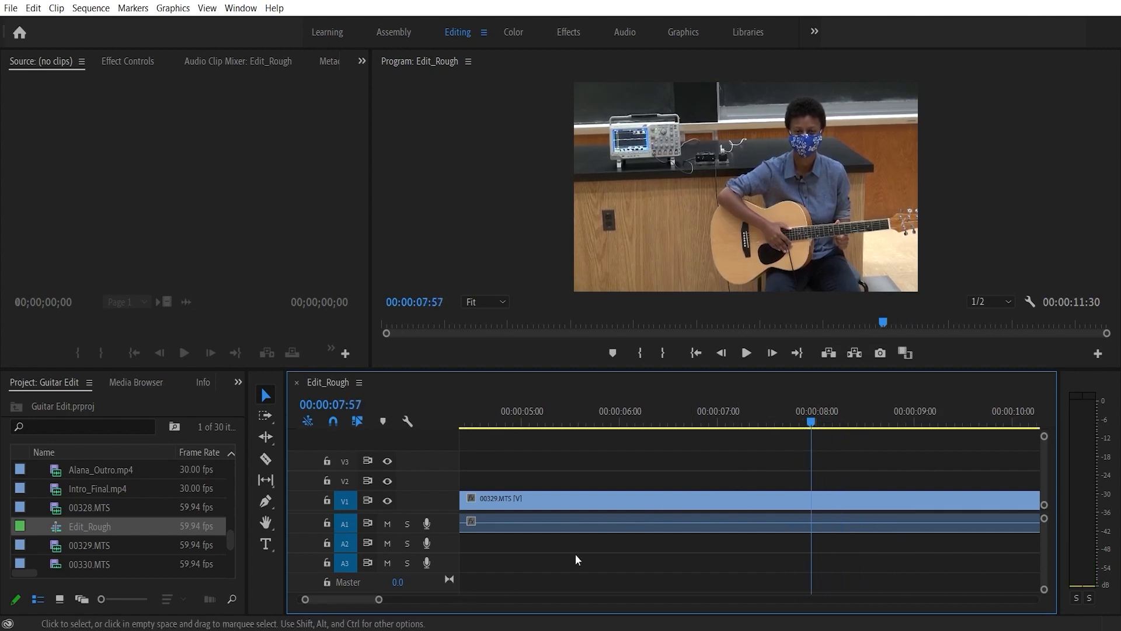
Step: Change the timeline's time scale until the entire 00329.MTS clip fits in view with empty space after it
key("minus")
key("minus")
key("minus")
key("minus")
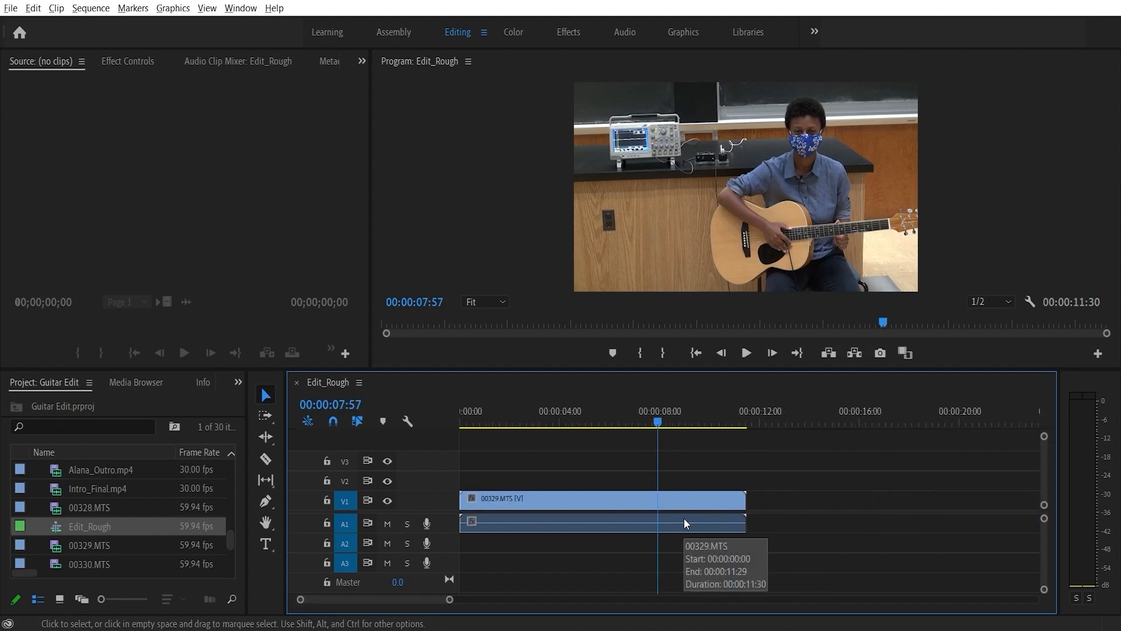
key("minus")
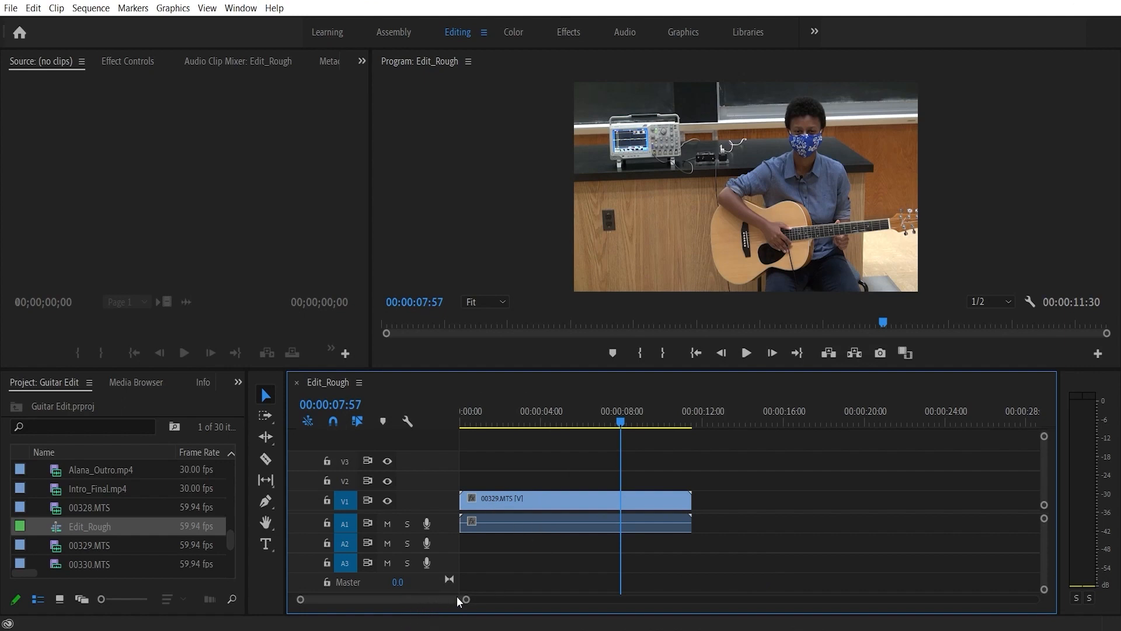
mouse_move(466, 601)
left_mouse_down()
mouse_move(376, 601)
mouse_move(461, 604)
mouse_move(420, 603)
mouse_move(450, 604)
left_mouse_up()
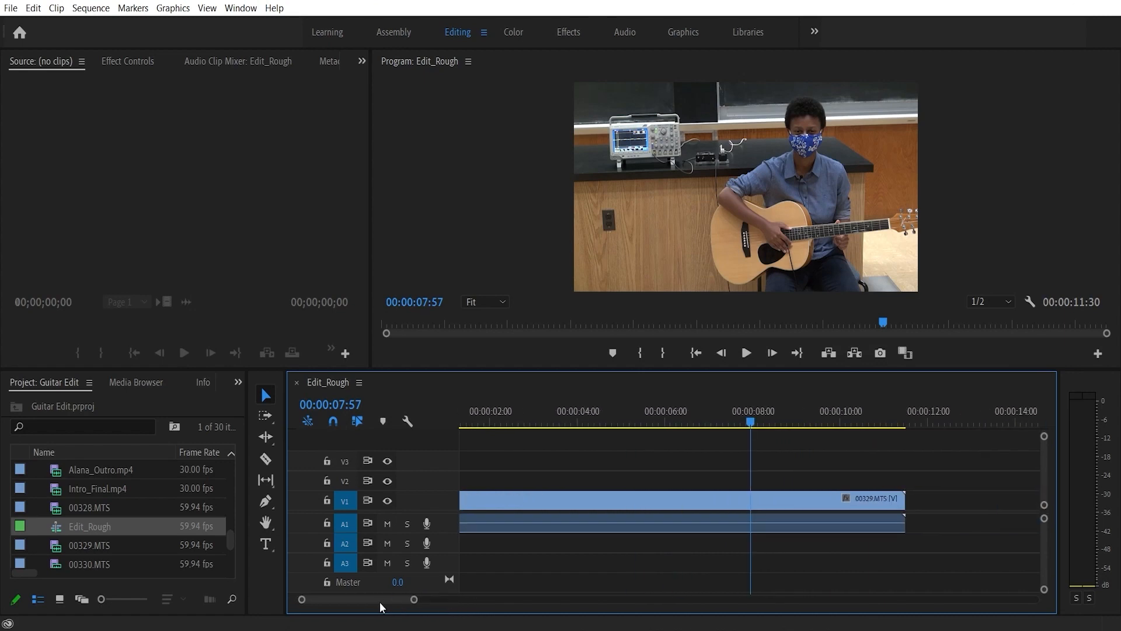
mouse_move(379, 602)
left_mouse_down()
mouse_move(562, 601)
mouse_move(393, 607)
left_mouse_up()
left_click_drag(433, 606, 486, 601)
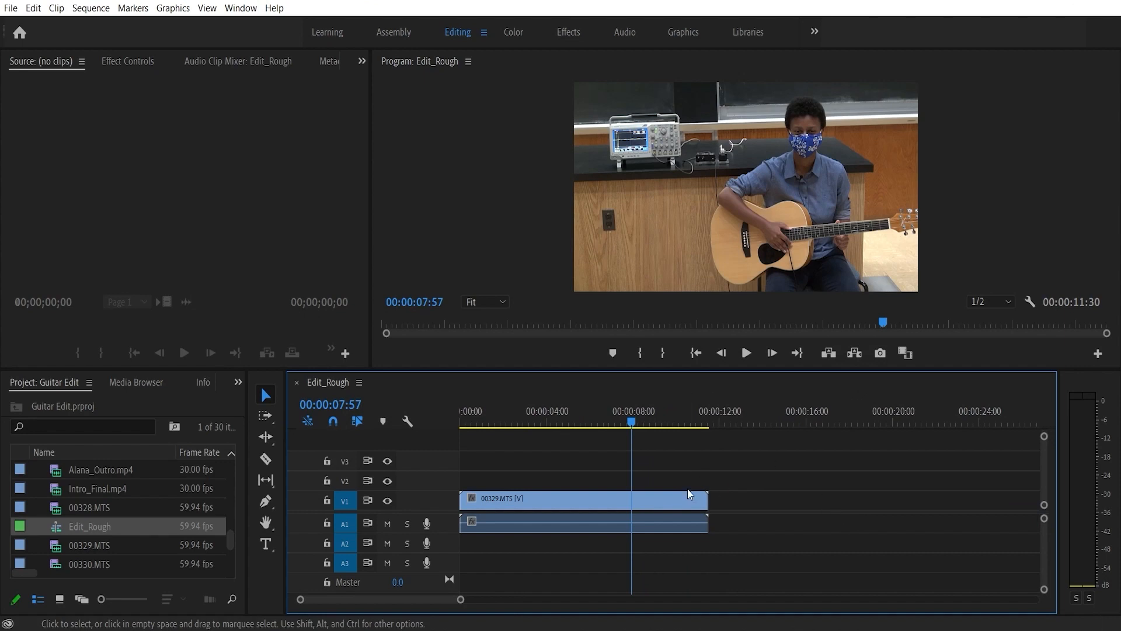
Step: Trim the end of the 00329.MTS clip to 00:00:08:24 and its start to 00:00:01:31
left_click(674, 501)
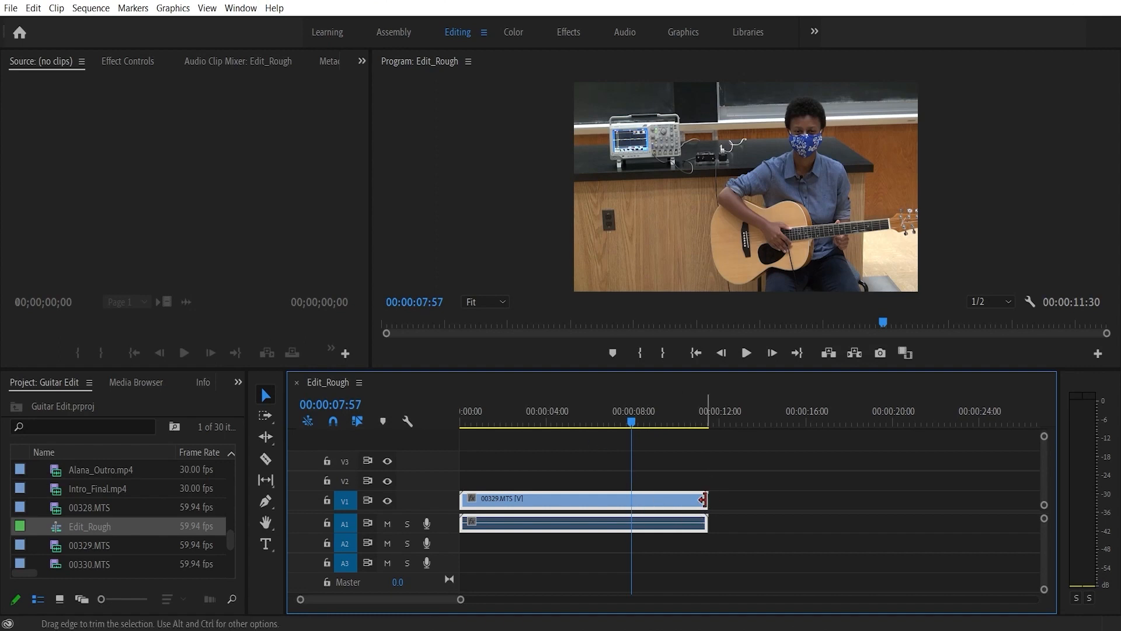
left_click_drag(704, 500, 640, 502)
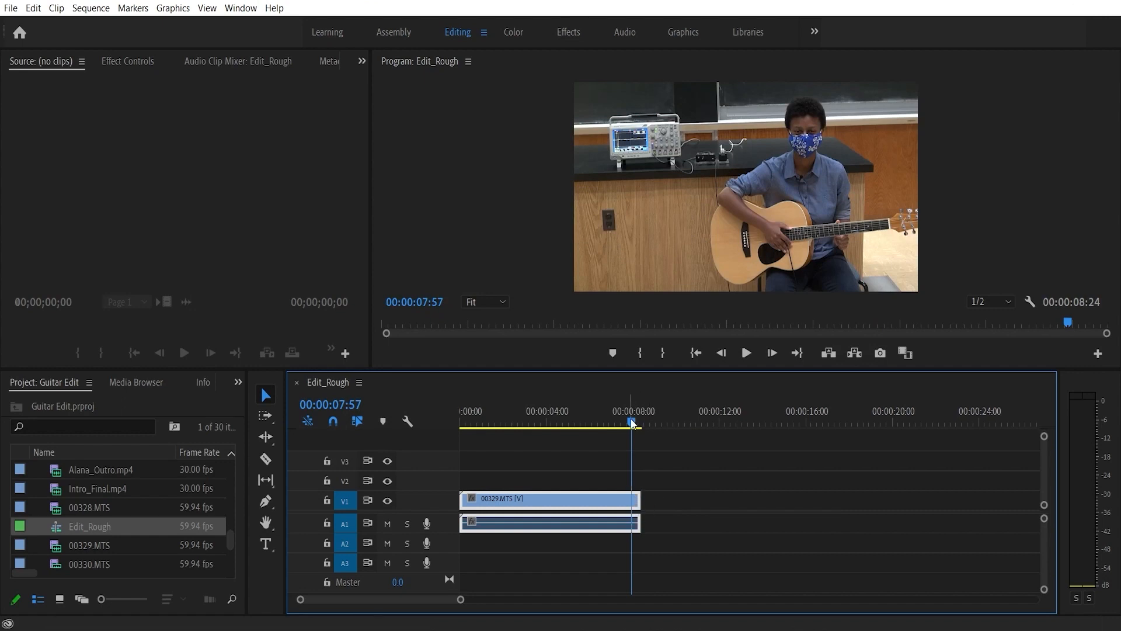
left_click_drag(631, 418, 492, 444)
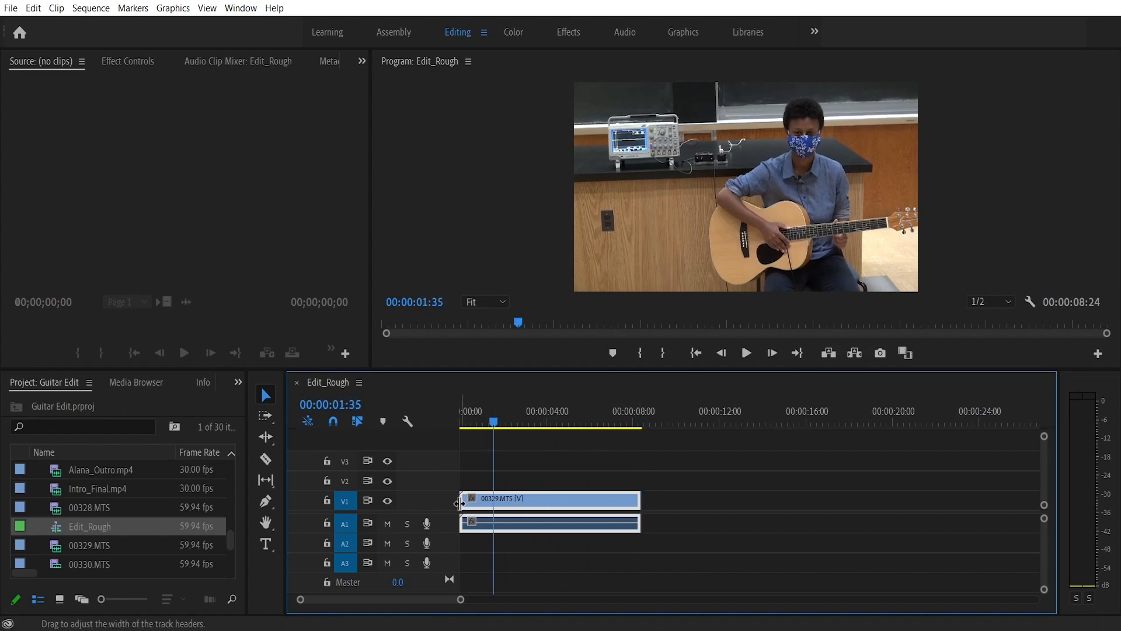
mouse_move(495, 422)
left_mouse_down()
mouse_move(567, 426)
mouse_move(493, 426)
left_mouse_up()
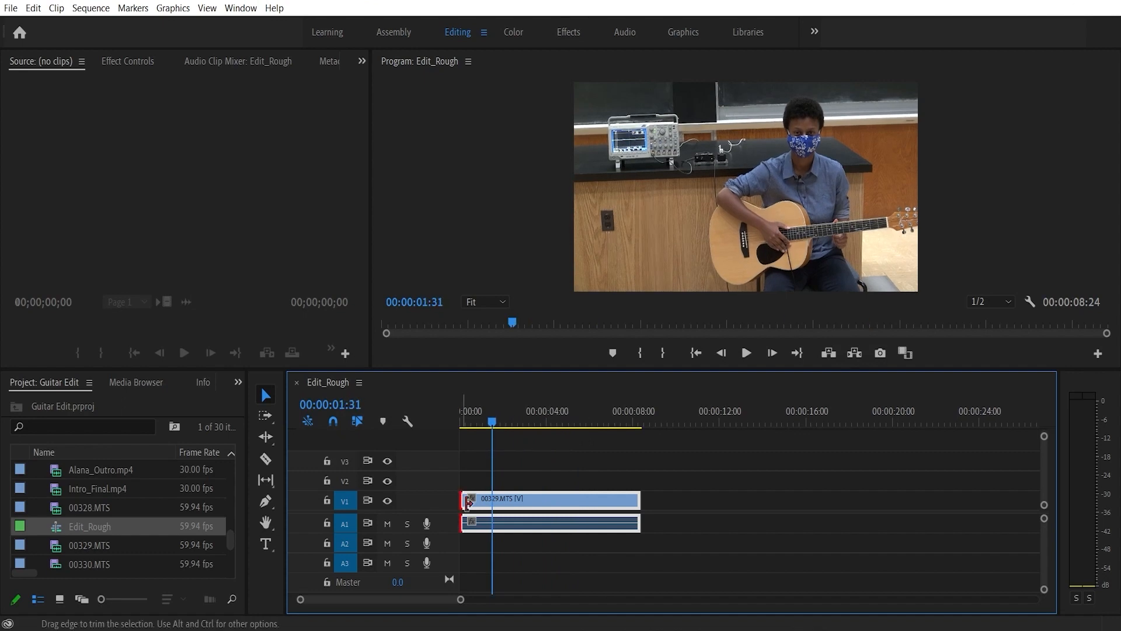
left_click_drag(463, 500, 496, 502)
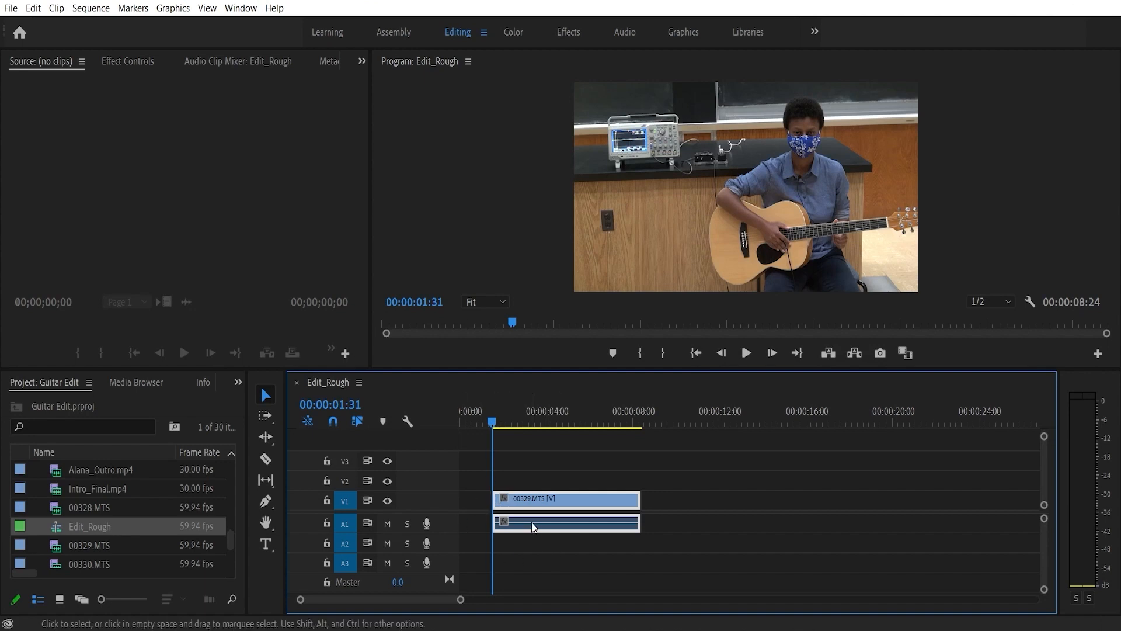
Step: Ripple delete the empty gap before the trimmed clip on track V1
left_click_drag(492, 421, 661, 436)
left_click(476, 502)
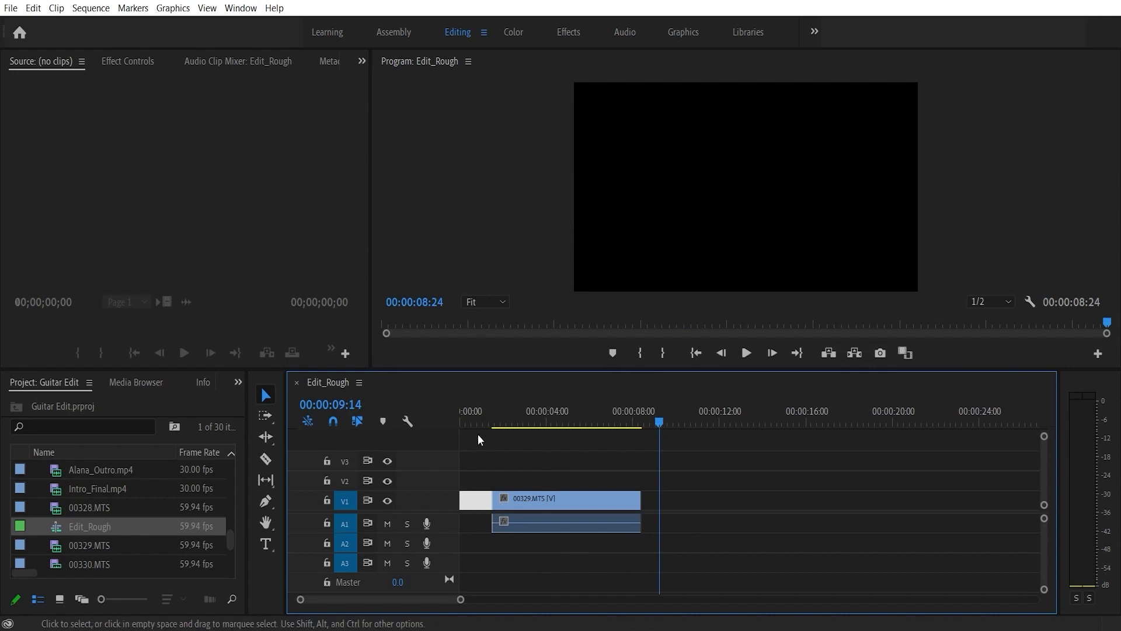
left_click_drag(472, 412, 466, 435)
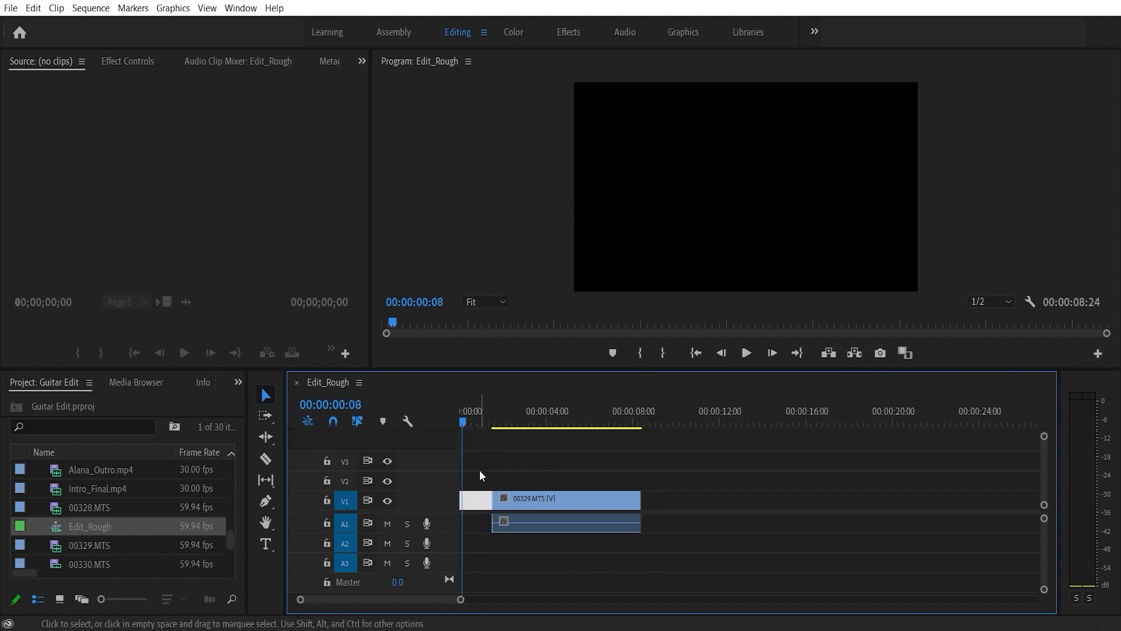
right_click(476, 503)
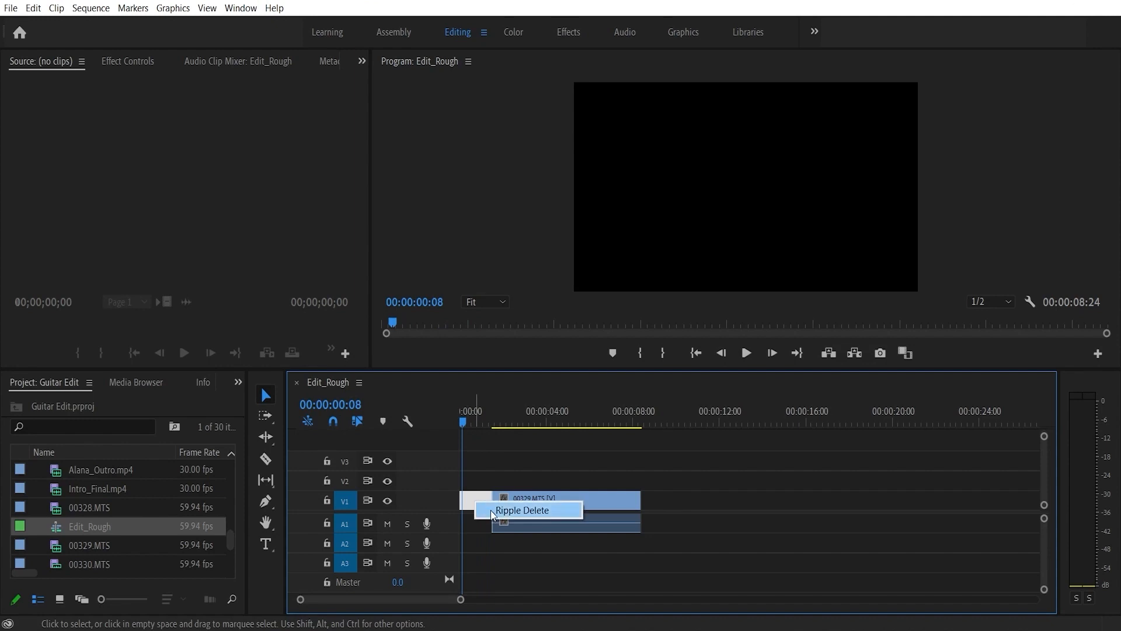
left_click(491, 509)
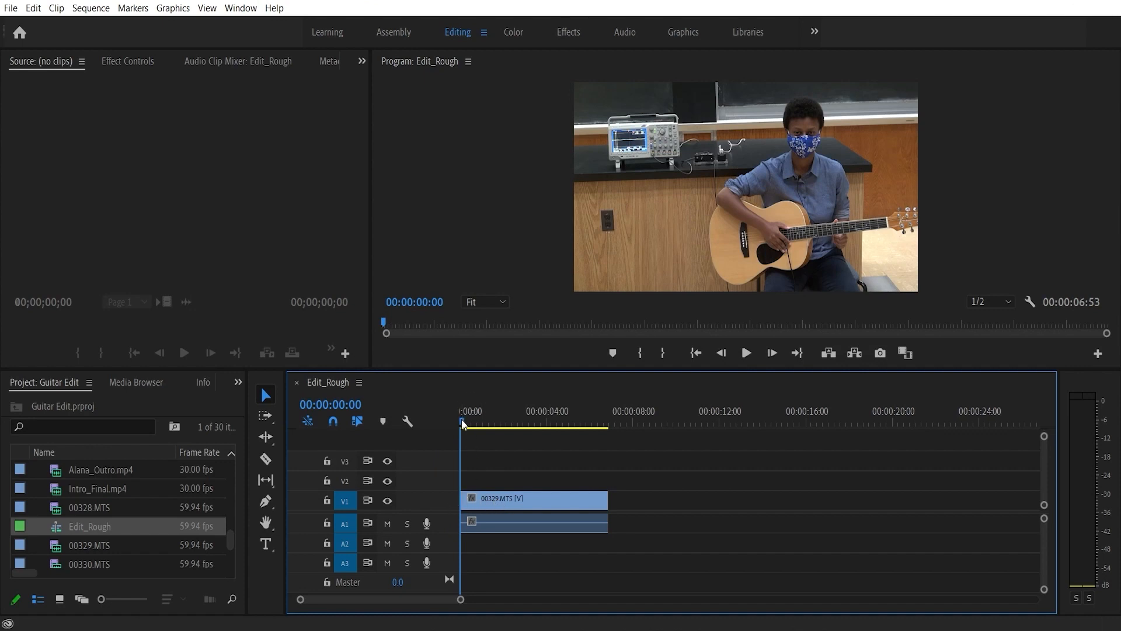
Step: Split the 00329.MTS clip at 00:00:01:47 with the Razor tool
left_click_drag(462, 424, 500, 428)
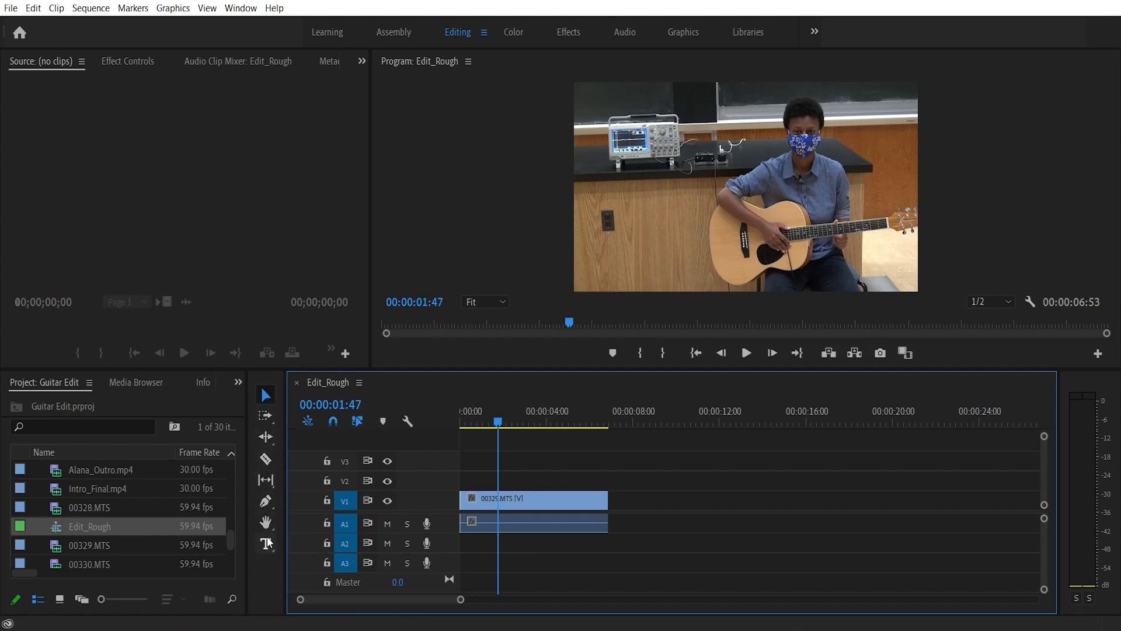
left_click(266, 460)
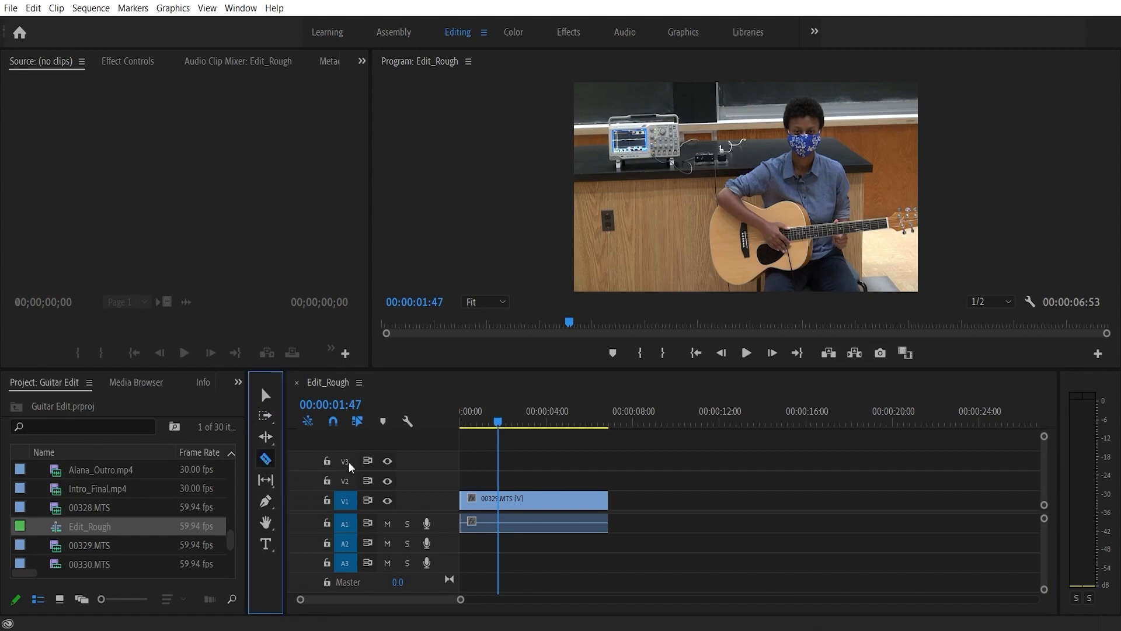
left_click(499, 500)
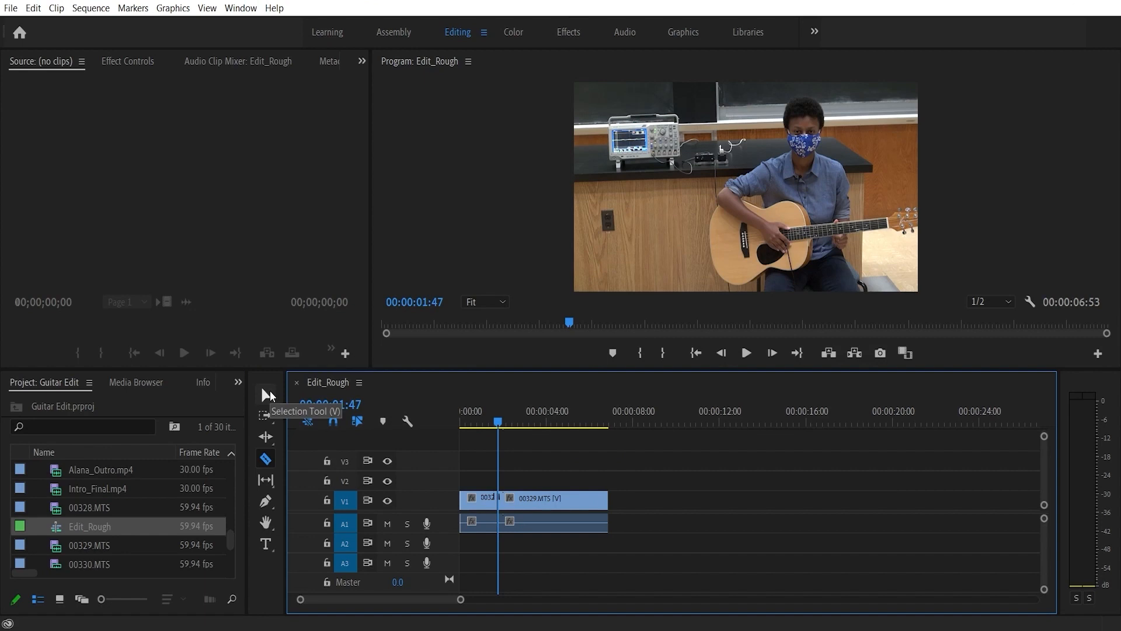
Step: Move the second clip segment along its track away from the first, so that it ends at 00:00:08:52
left_click(267, 396)
left_click(549, 498)
left_click_drag(548, 496, 608, 498)
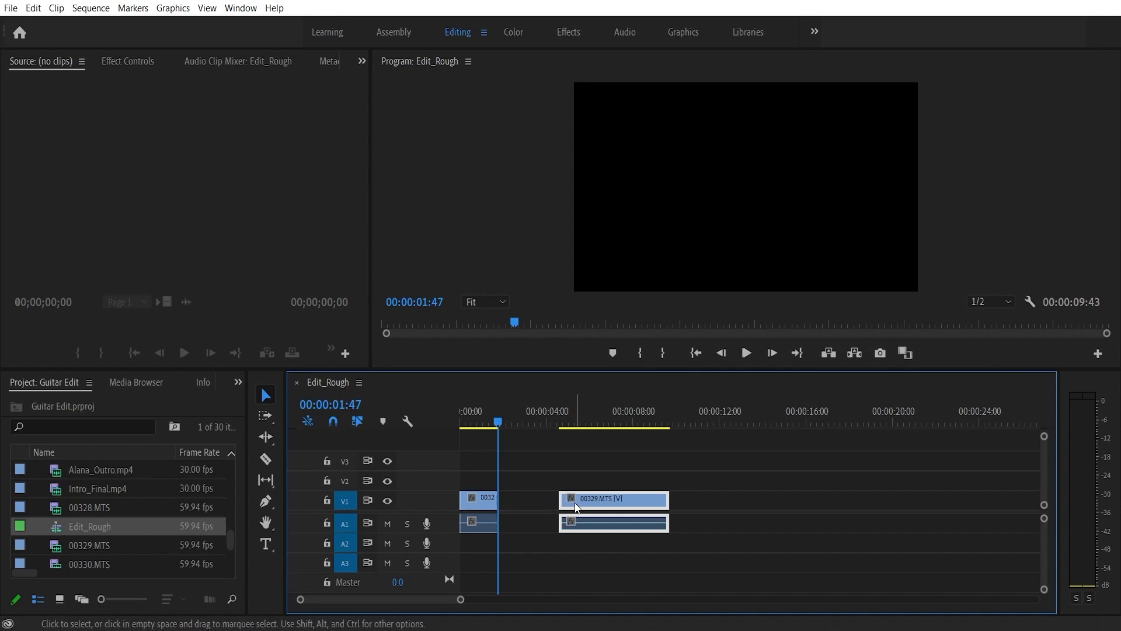
left_click_drag(606, 502, 714, 502)
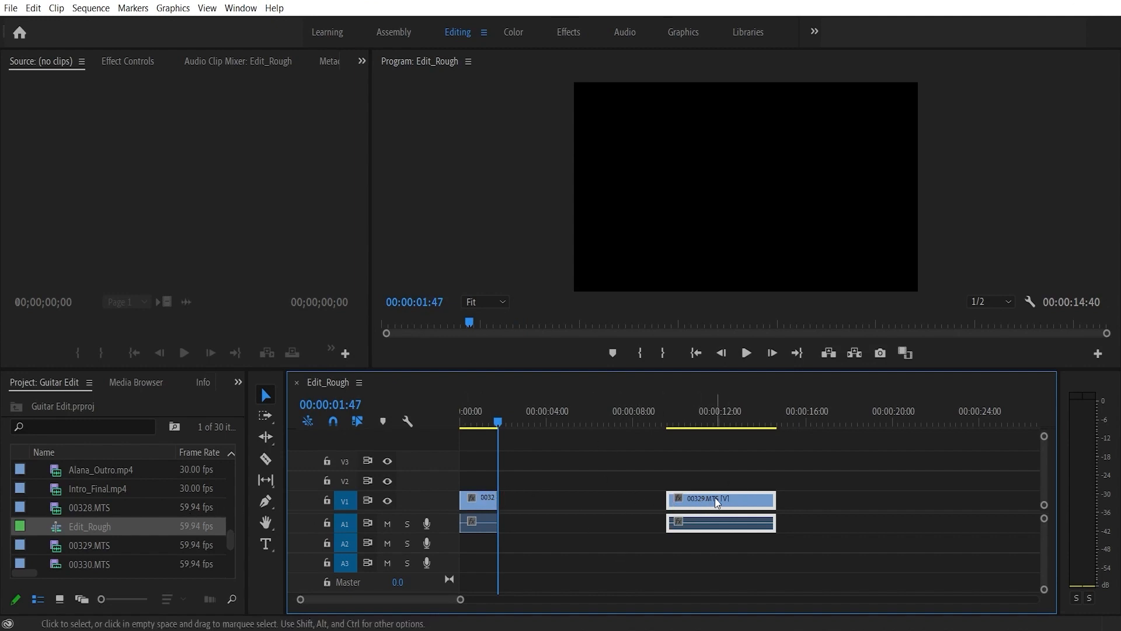
left_click_drag(715, 500, 589, 503)
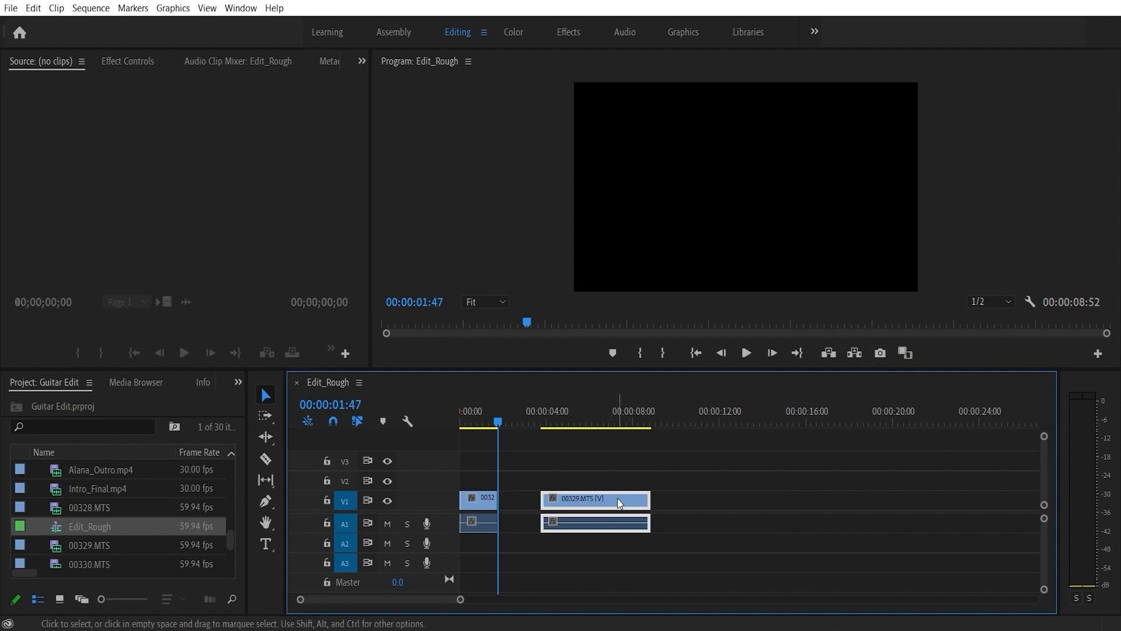
Step: Delete the second segment of the split 00329.MTS clip
key("Delete")
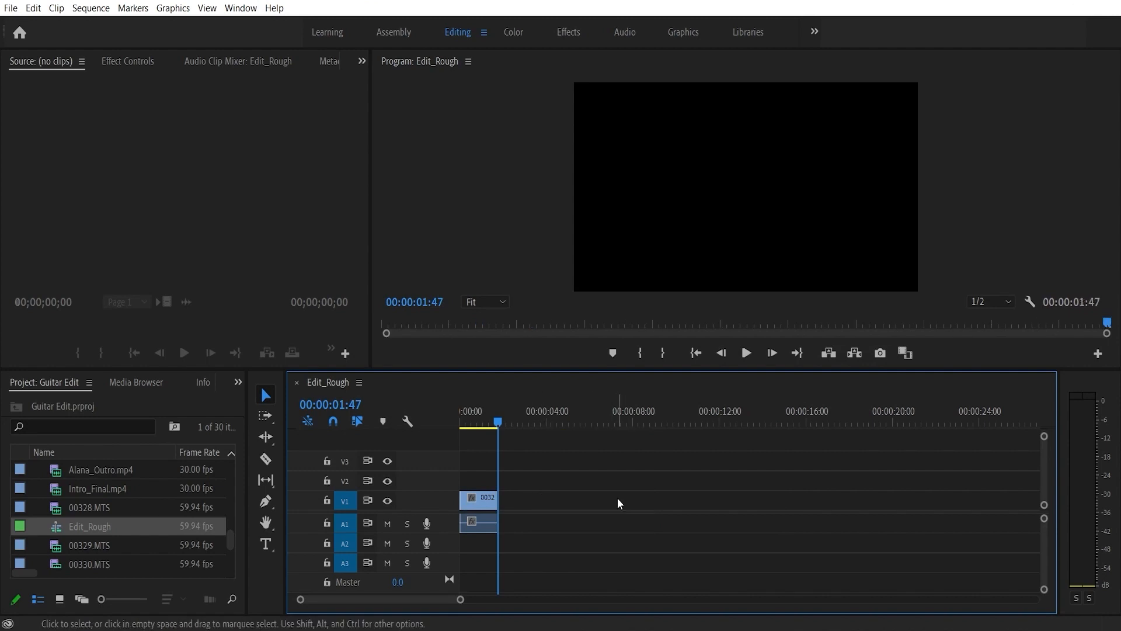
Step: Try extending the end of the remaining 00329.MTS segment, moving it along V1 to end at 00:00:16:40, and extending its start
left_click(486, 500)
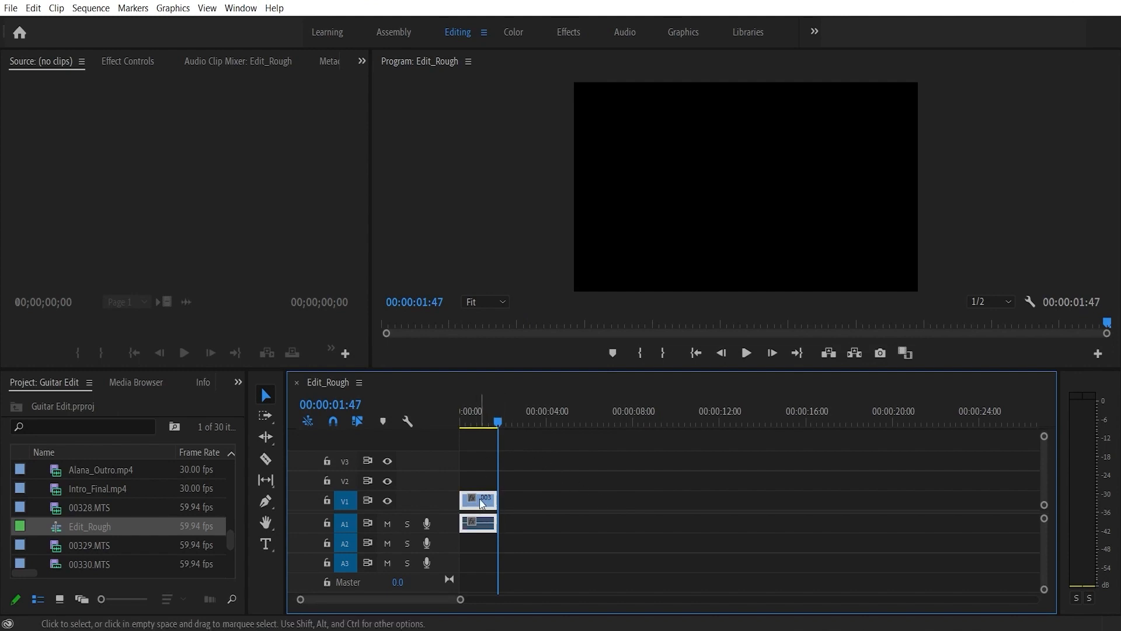
left_click_drag(496, 501, 721, 501)
left_click_drag(609, 500, 754, 500)
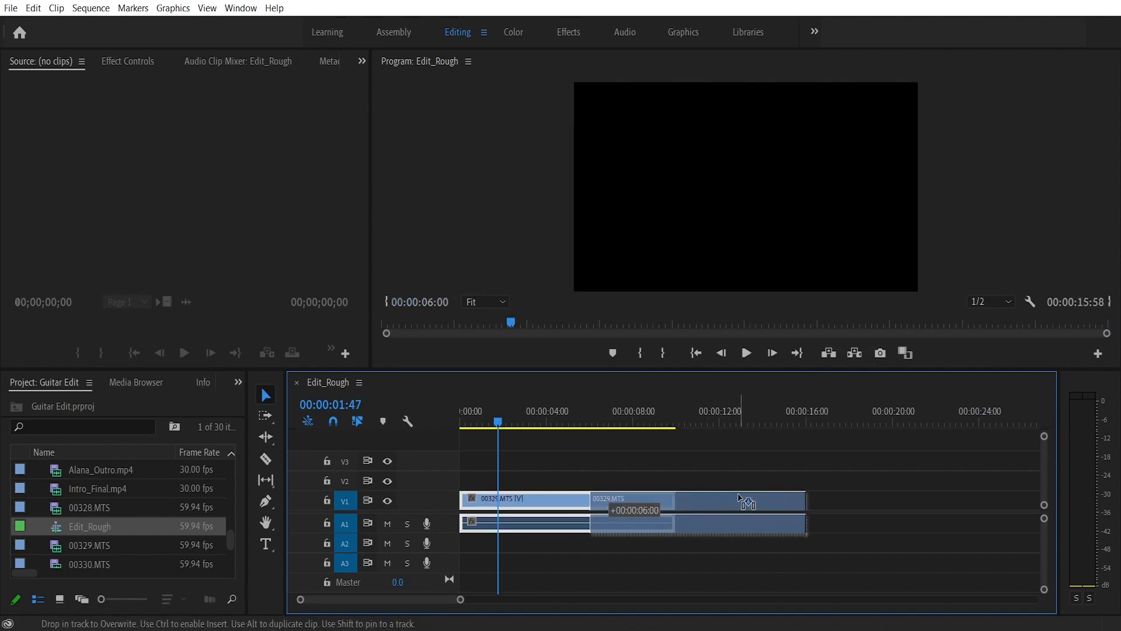
left_click_drag(610, 500, 545, 503)
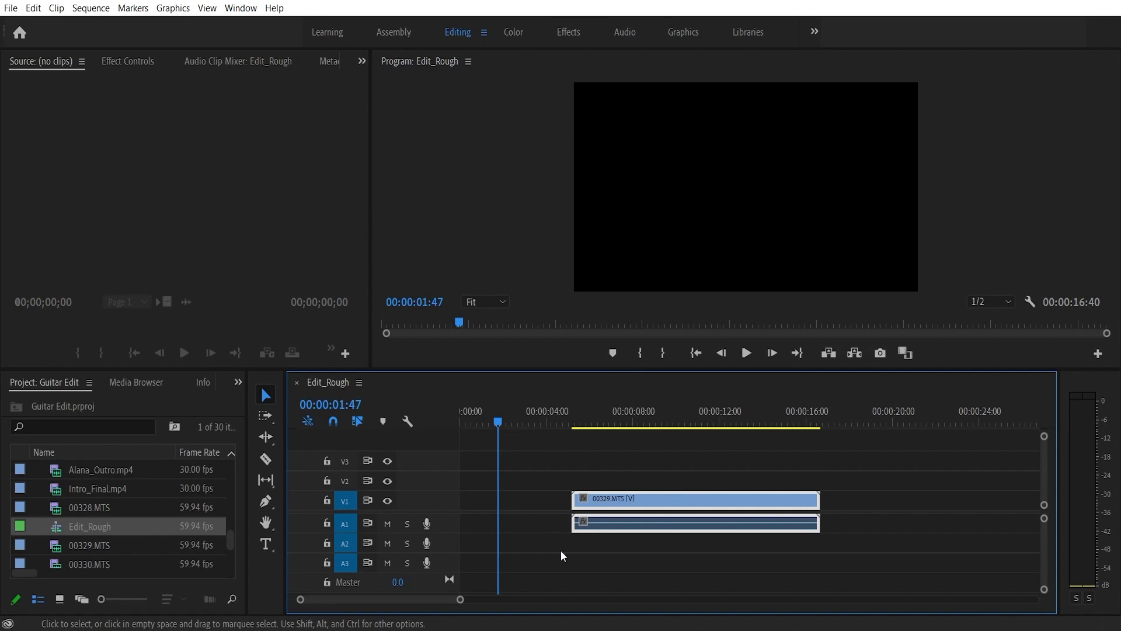
Step: Undo the extensions and the move so that the 00329.MTS segment ends at 00:00:01:47
key("ctrl+z")
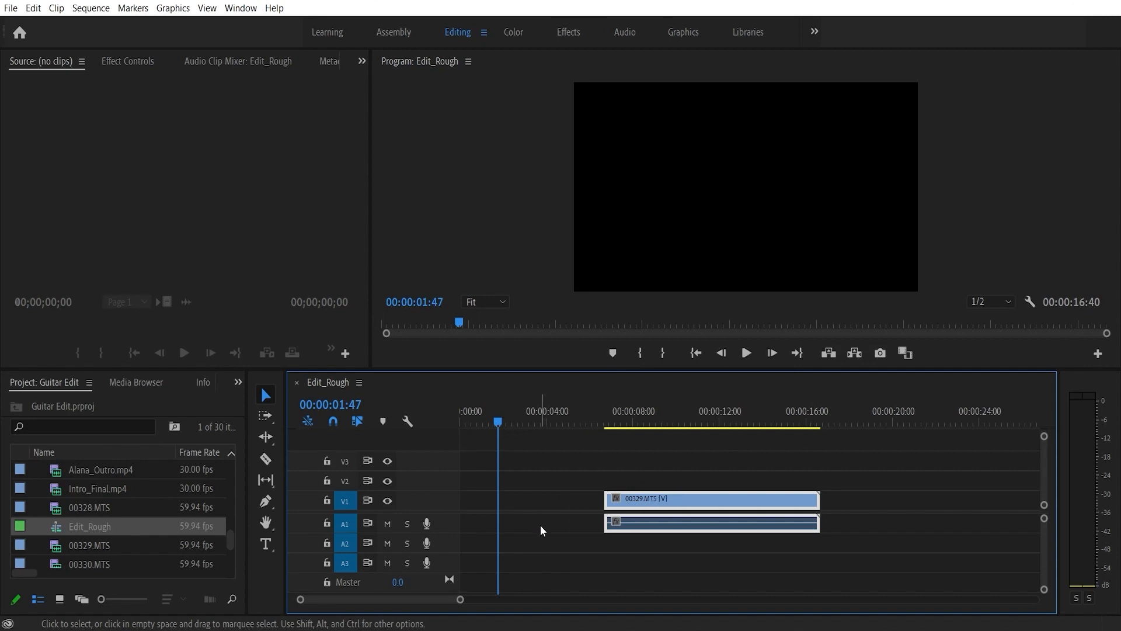
key("ctrl+z")
key("ctrl+z")
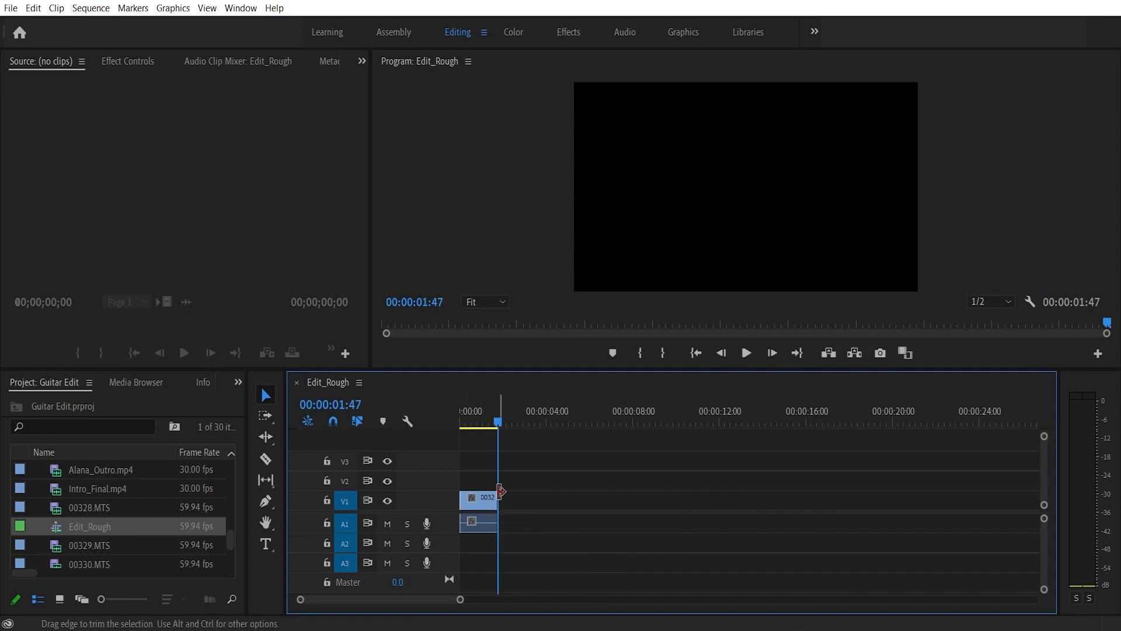
key("ctrl+shift+z")
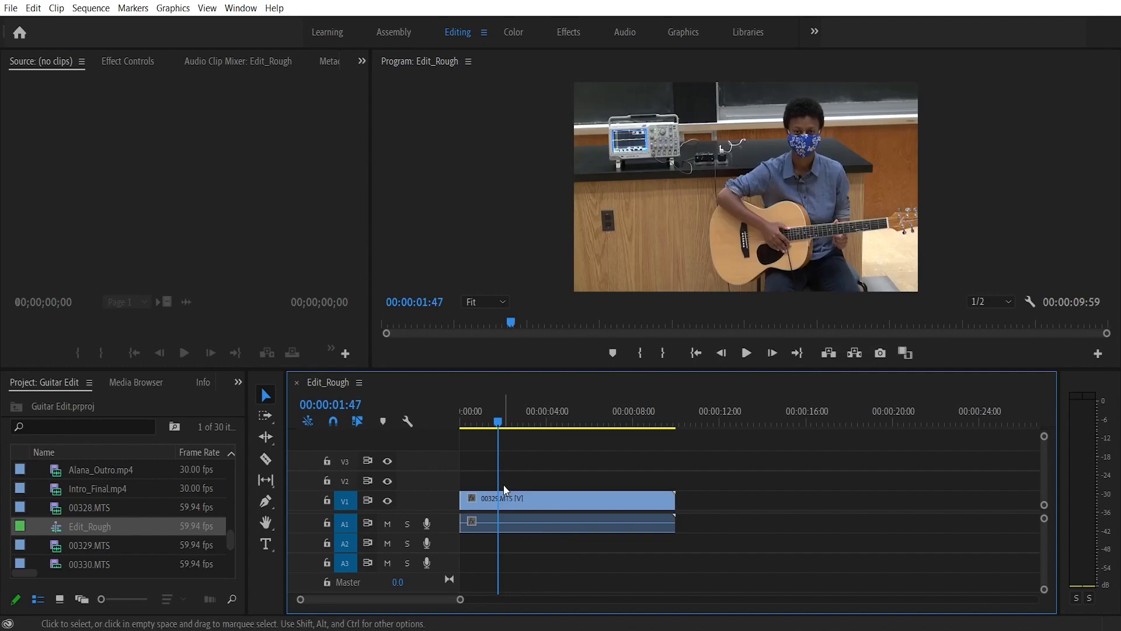
key("ctrl+z")
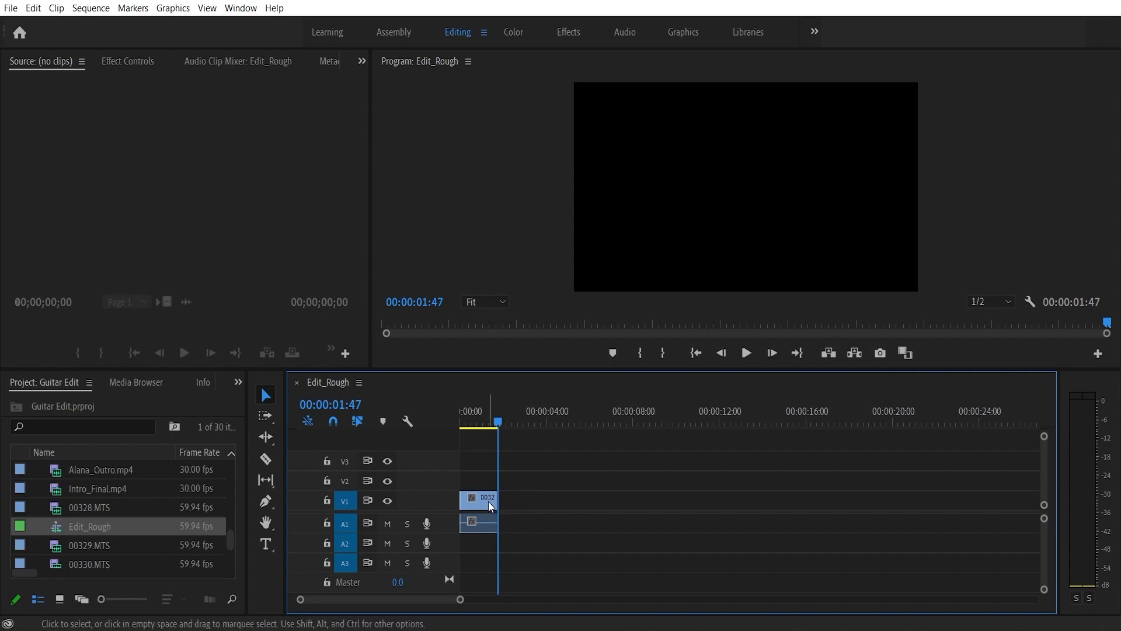
Step: Place the 00328.MTS clip on V2 and A2, ending at 00:00:10:30, and set the playhead to 00:00:00:34
left_click(76, 544)
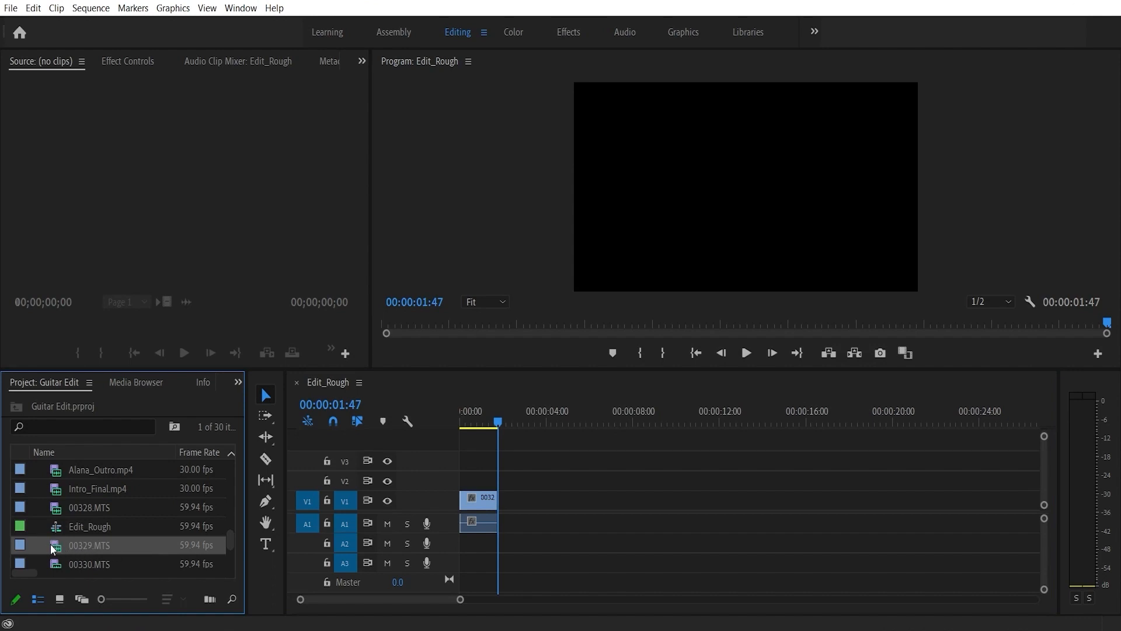
left_click_drag(59, 507, 513, 470)
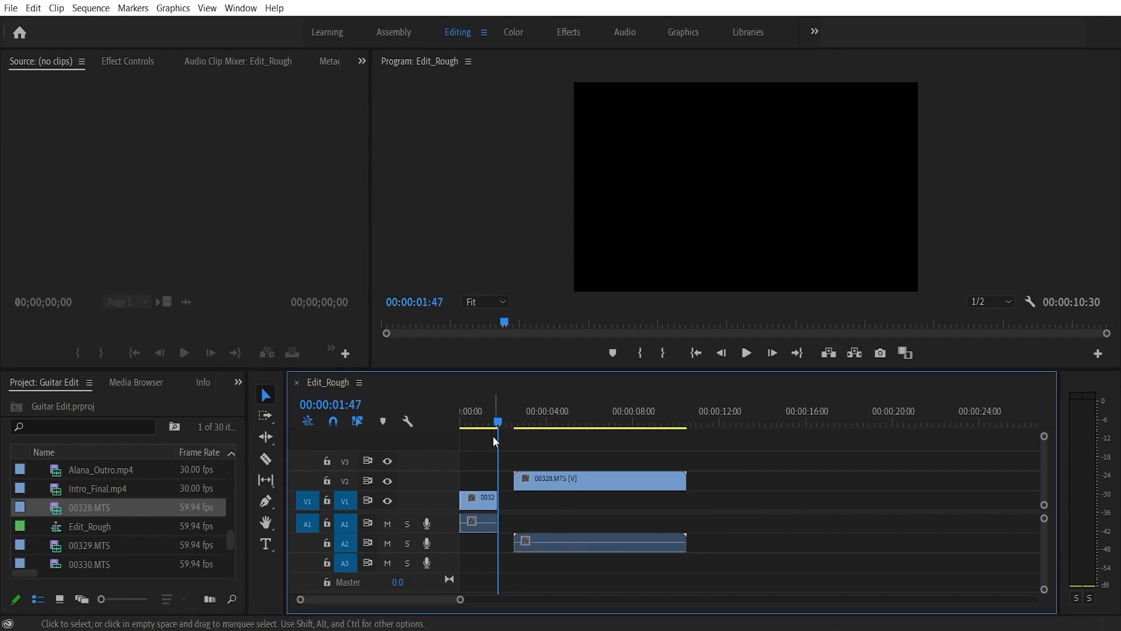
left_click_drag(500, 419, 475, 424)
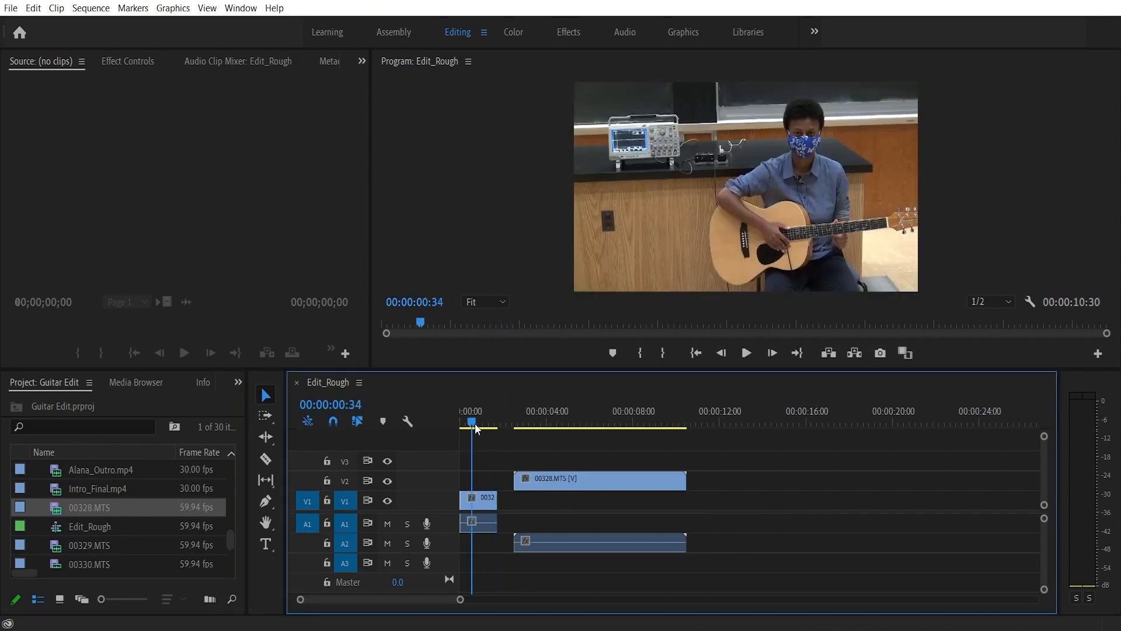
Step: Move the linked 00328.MTS clip between tracks and along the timeline, finishing on V2 and A2 with its end at 00:00:11:39
left_click_drag(568, 479, 534, 480)
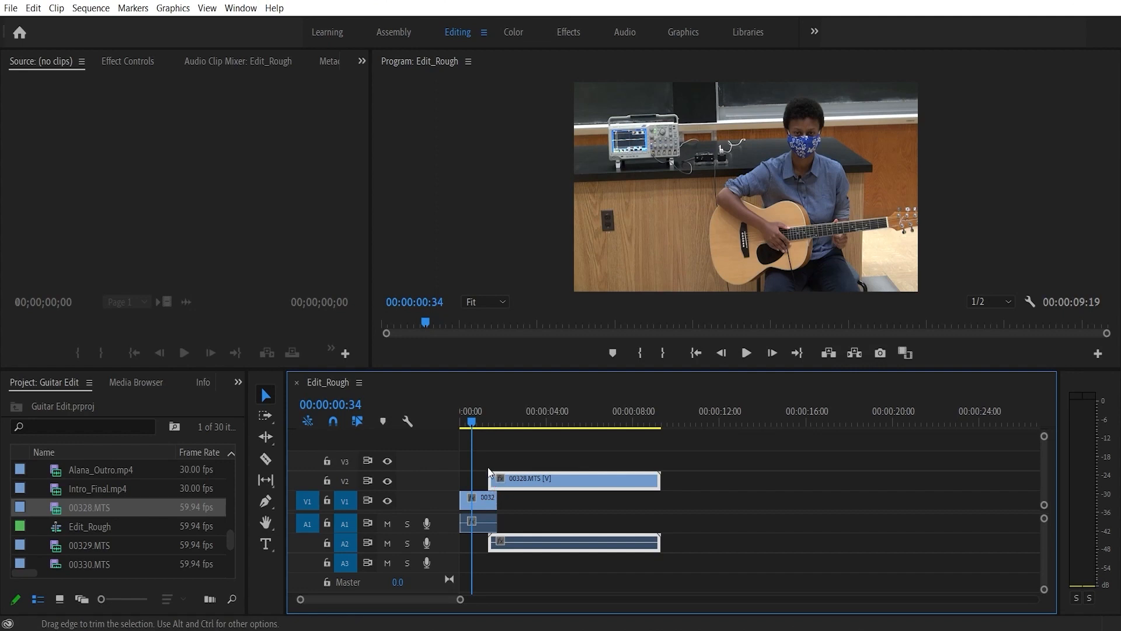
left_click_drag(533, 479, 584, 494)
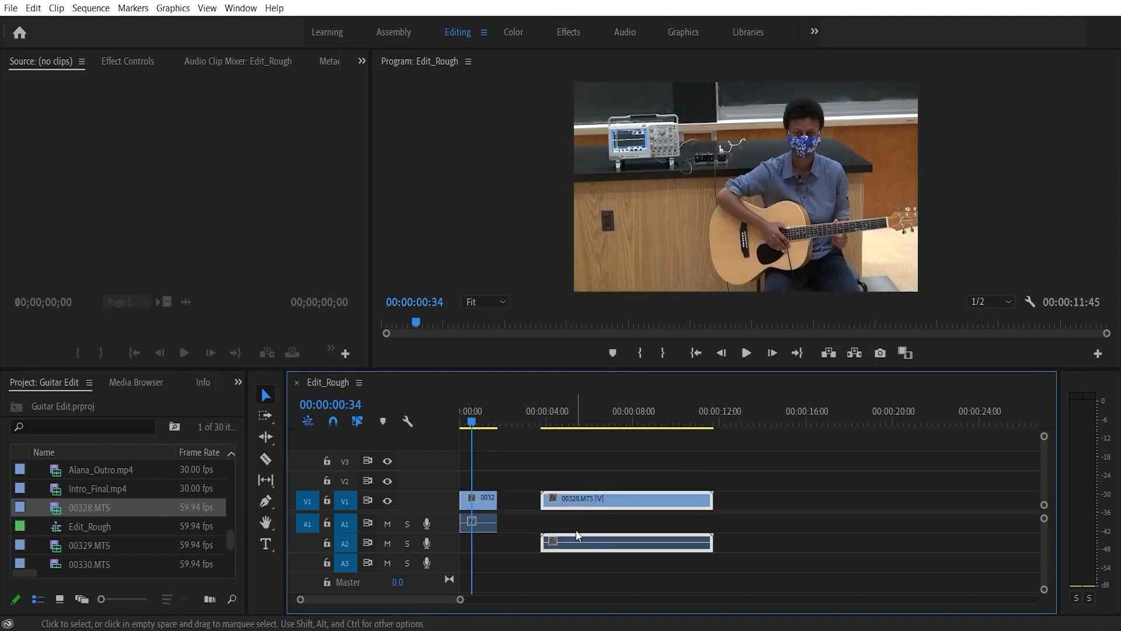
left_click_drag(578, 541, 582, 461)
left_click_drag(588, 528, 588, 542)
left_click_drag(585, 454, 590, 476)
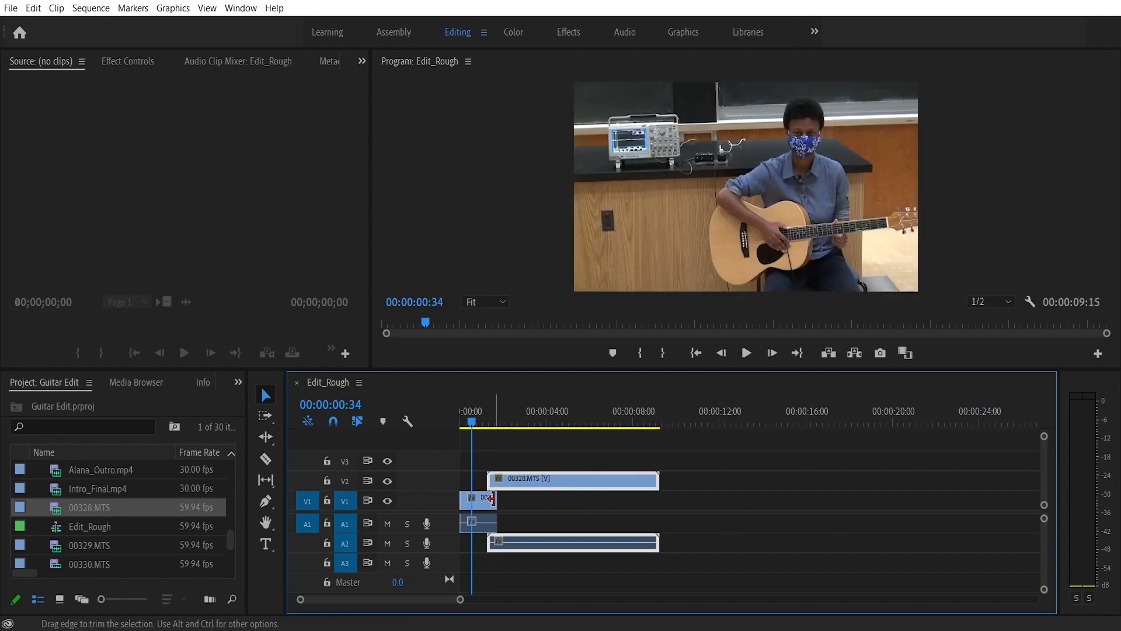
left_click_drag(531, 486, 584, 484)
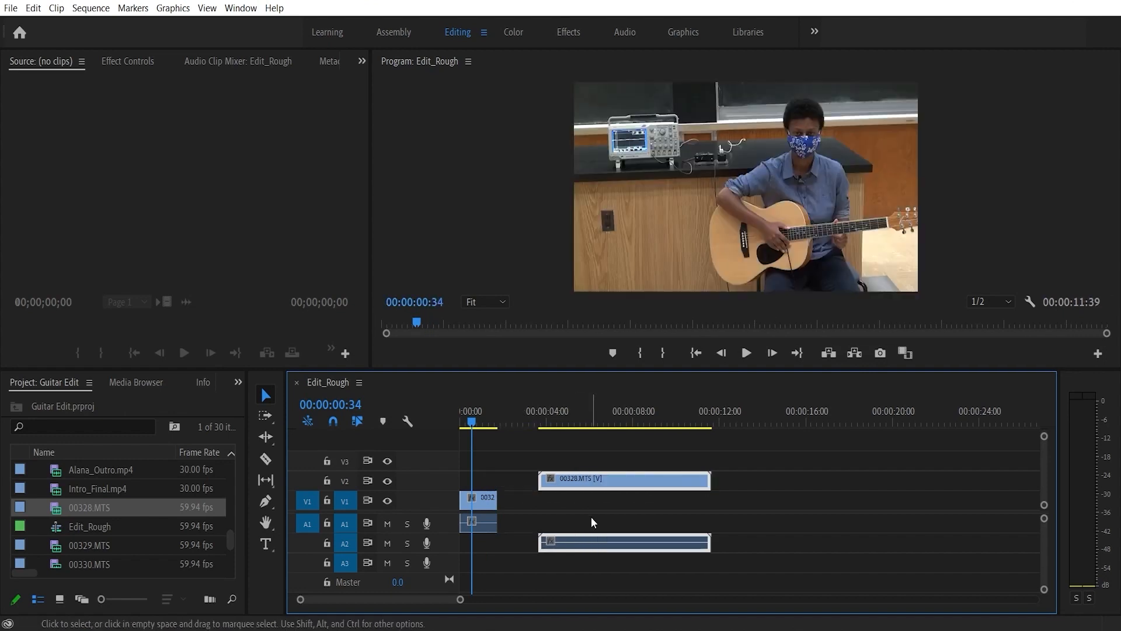
Step: Unlink the video and audio of the 00328.MTS clip
right_click(597, 482)
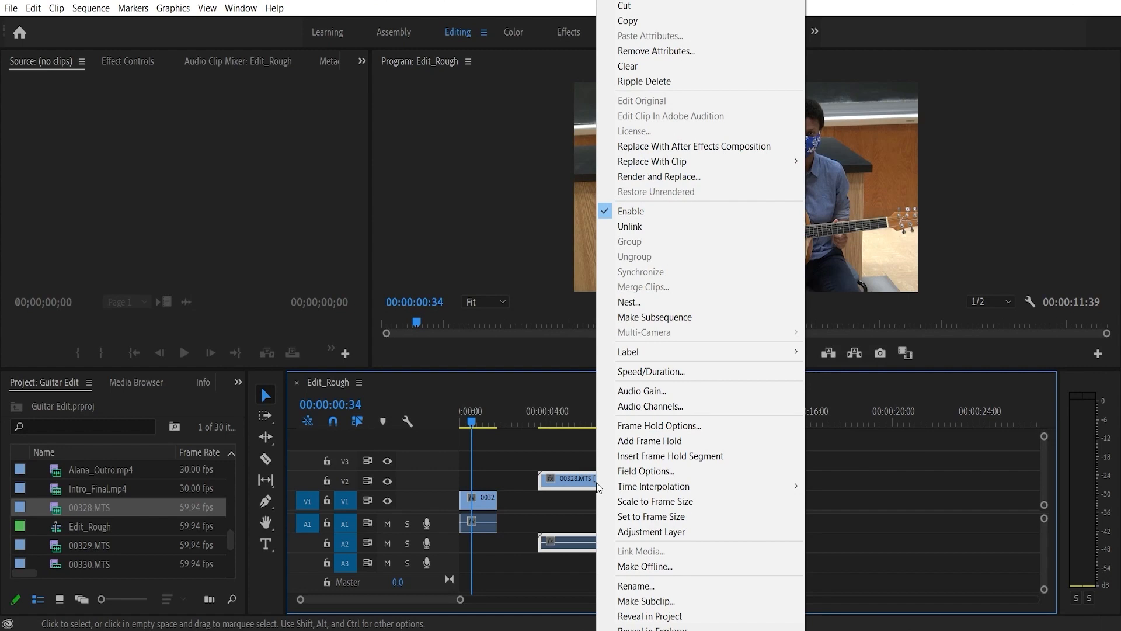
left_click(699, 228)
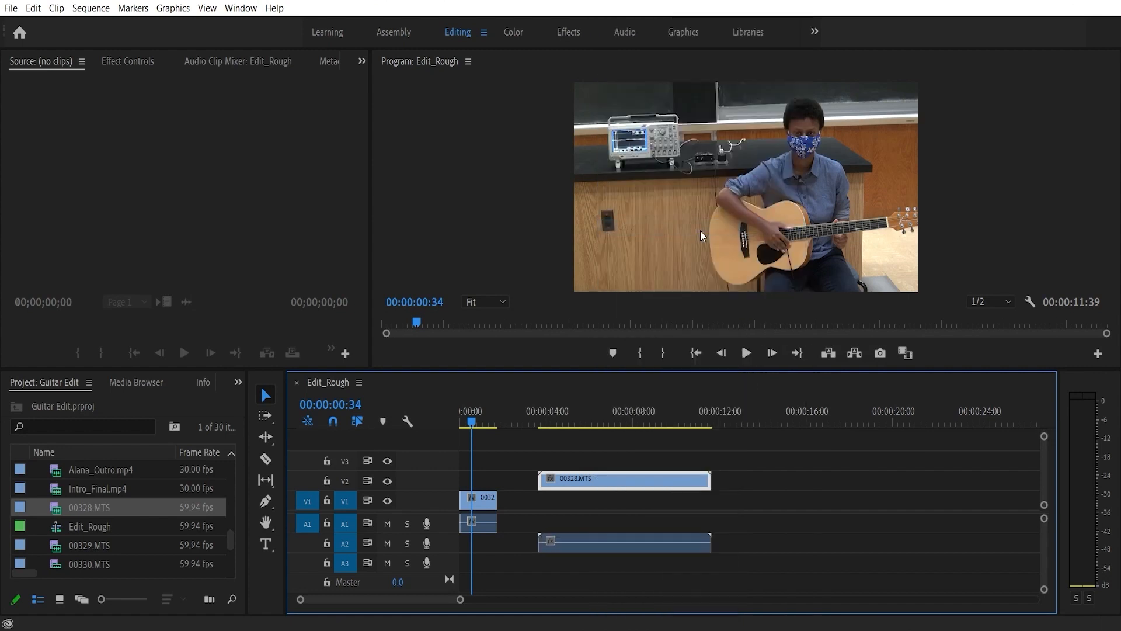
left_click(671, 555)
Step: Try moving only the 00328.MTS video to V3, ending at 00:00:20:07, and undo the move
left_click(671, 481)
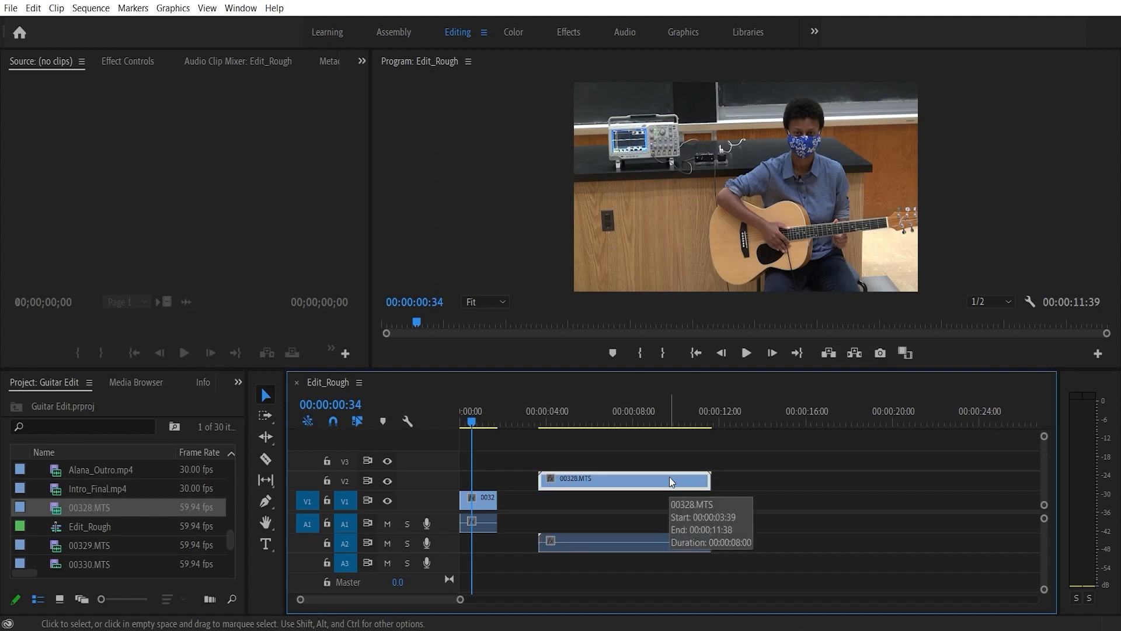
left_click_drag(669, 476, 854, 467)
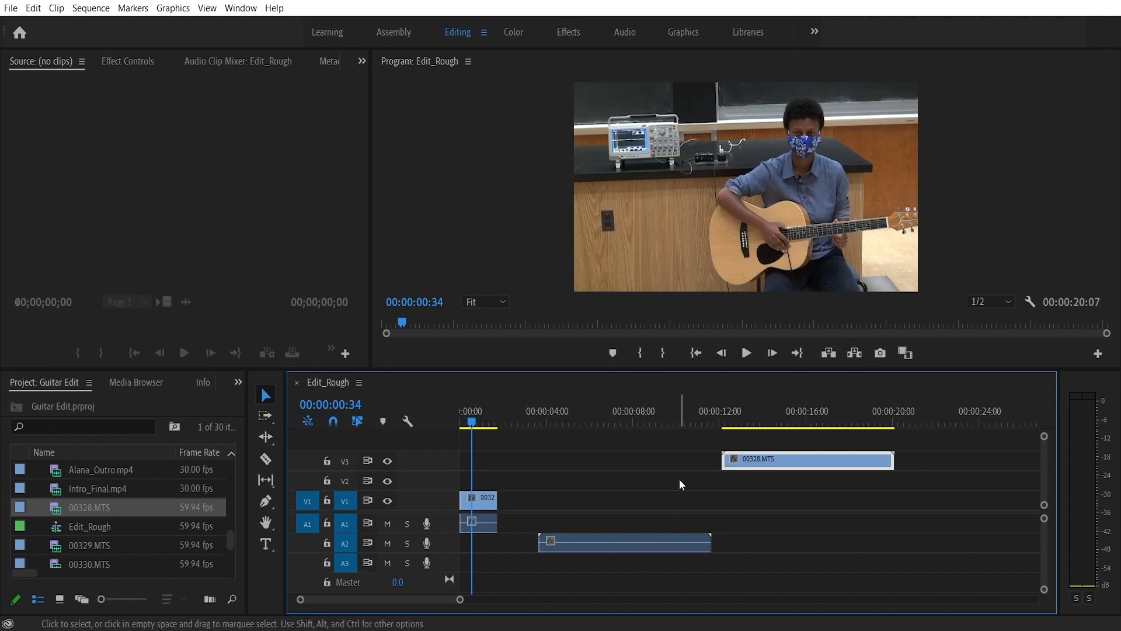
key("ctrl+z")
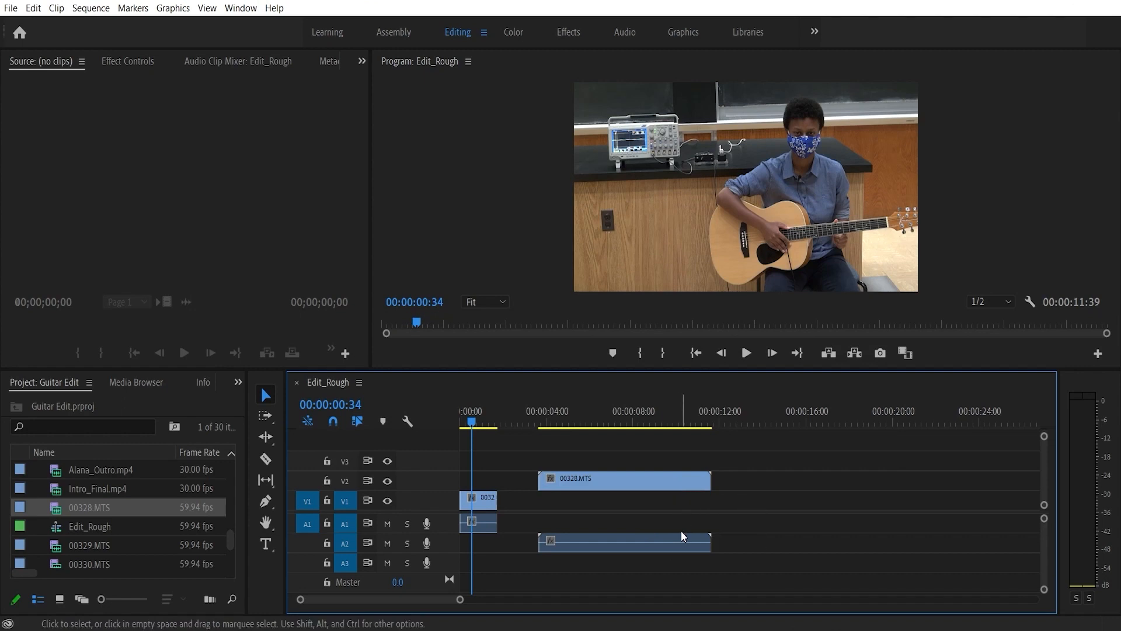
Step: Trim about one second off the start of the unlinked 00328.MTS video on V2, without trimming its audio
left_click(653, 486)
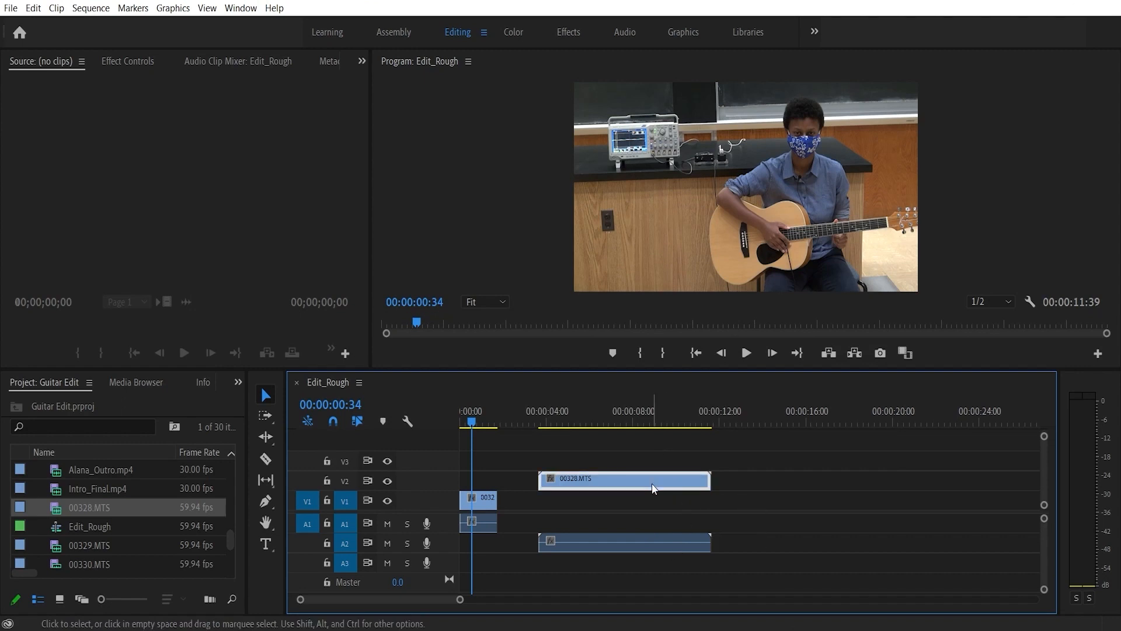
left_click(543, 481)
left_click_drag(543, 481, 563, 482)
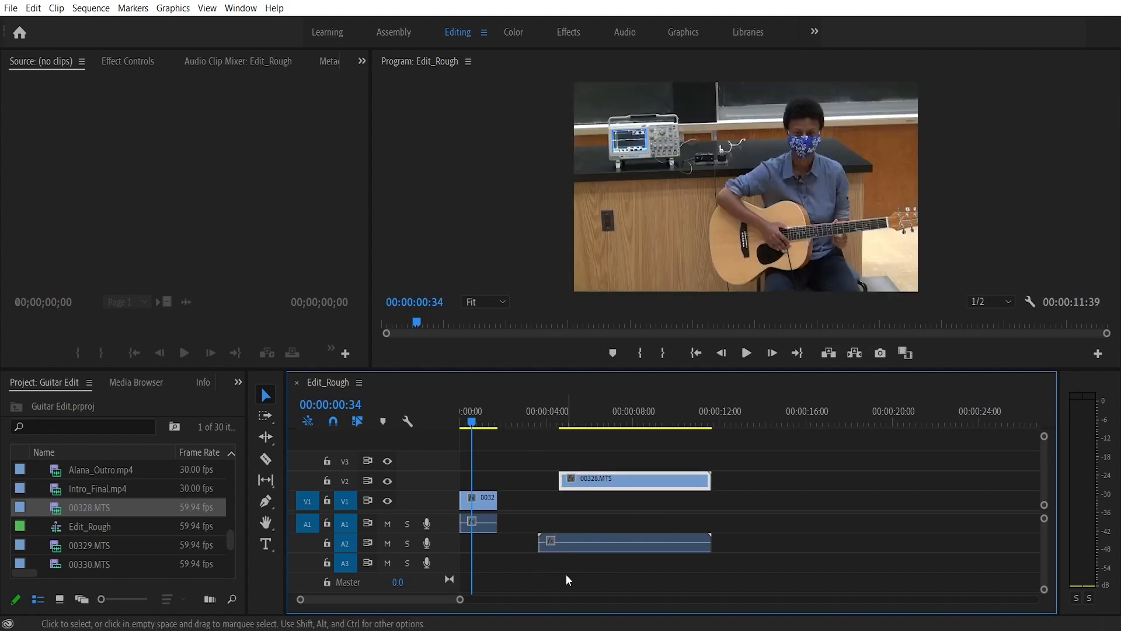
Step: Link the 00328.MTS video and audio again and move them together so that they end at 00:00:08:50
left_click(585, 548, "shift")
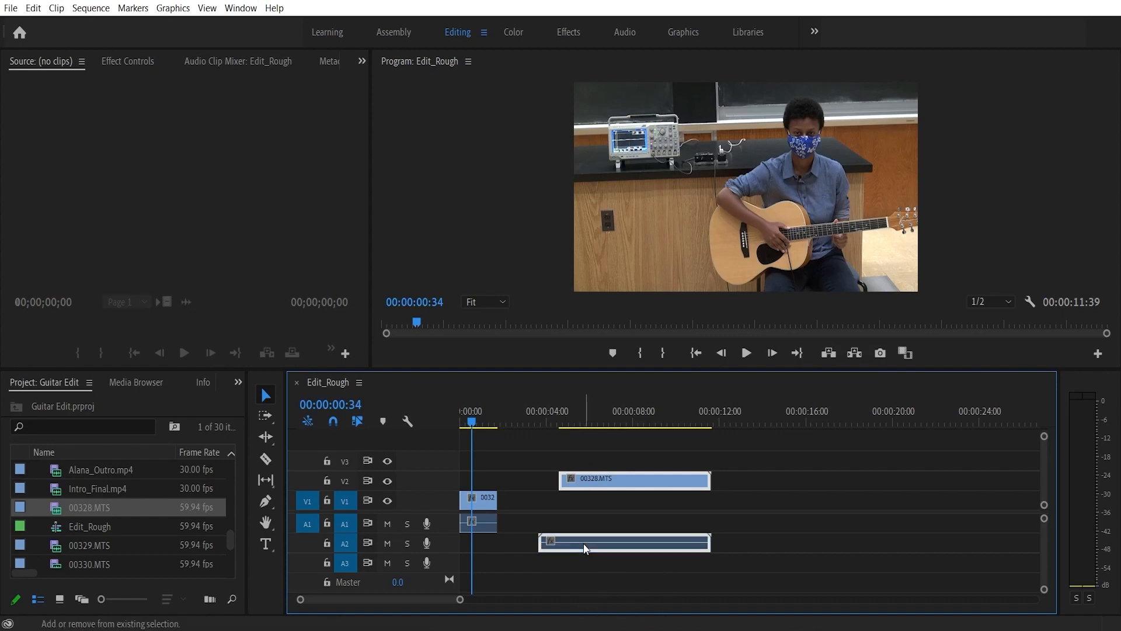
right_click(622, 487)
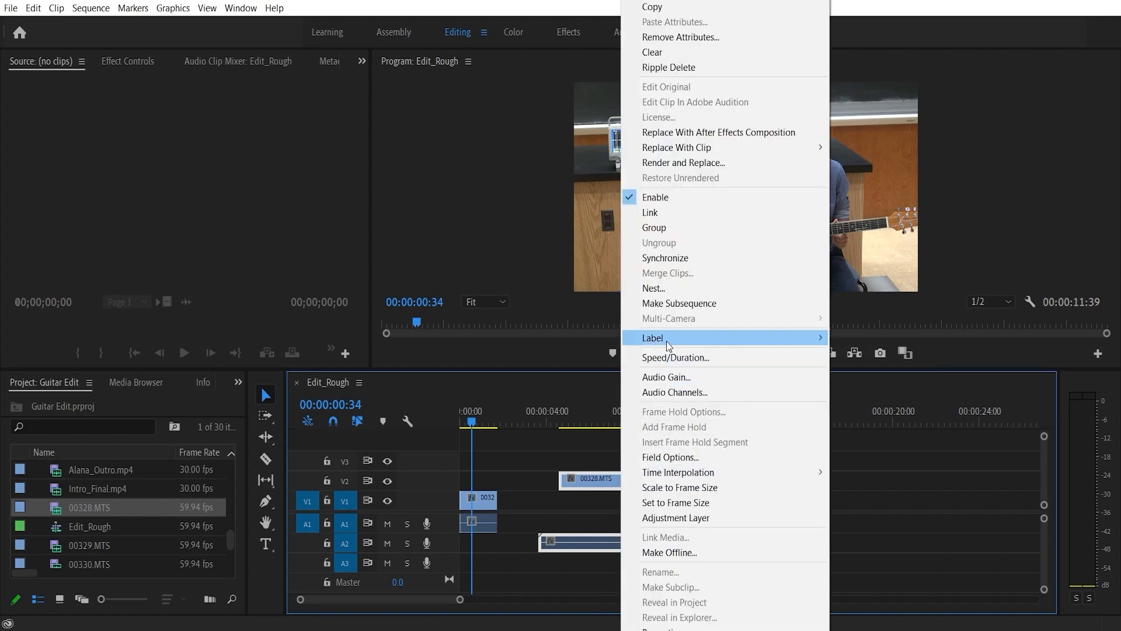
left_click(701, 212)
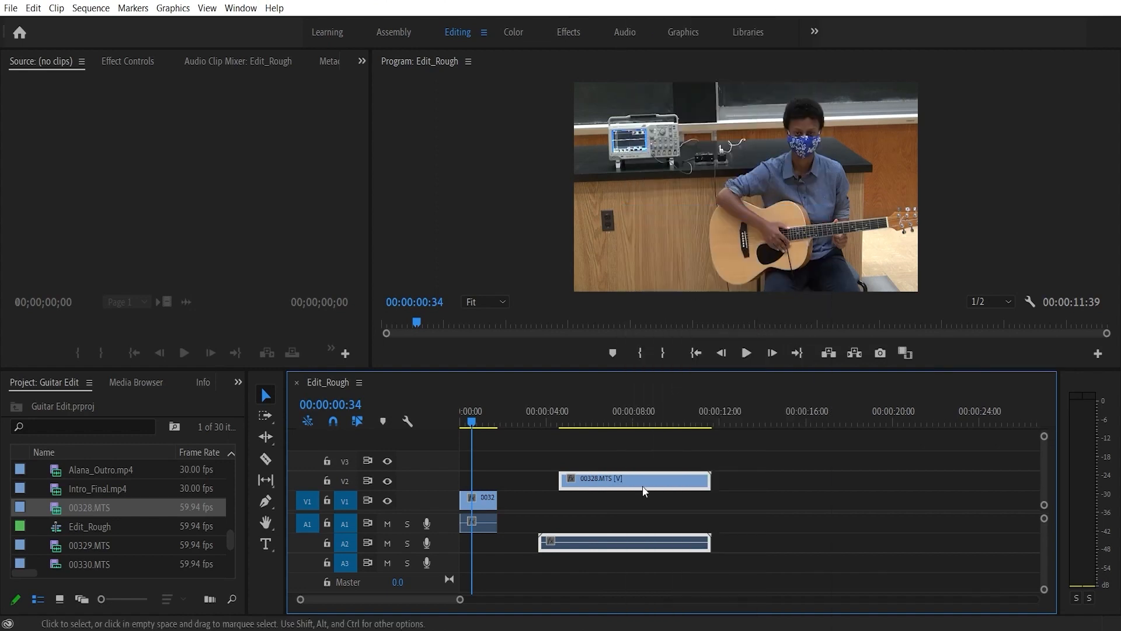
left_click_drag(640, 479, 587, 485)
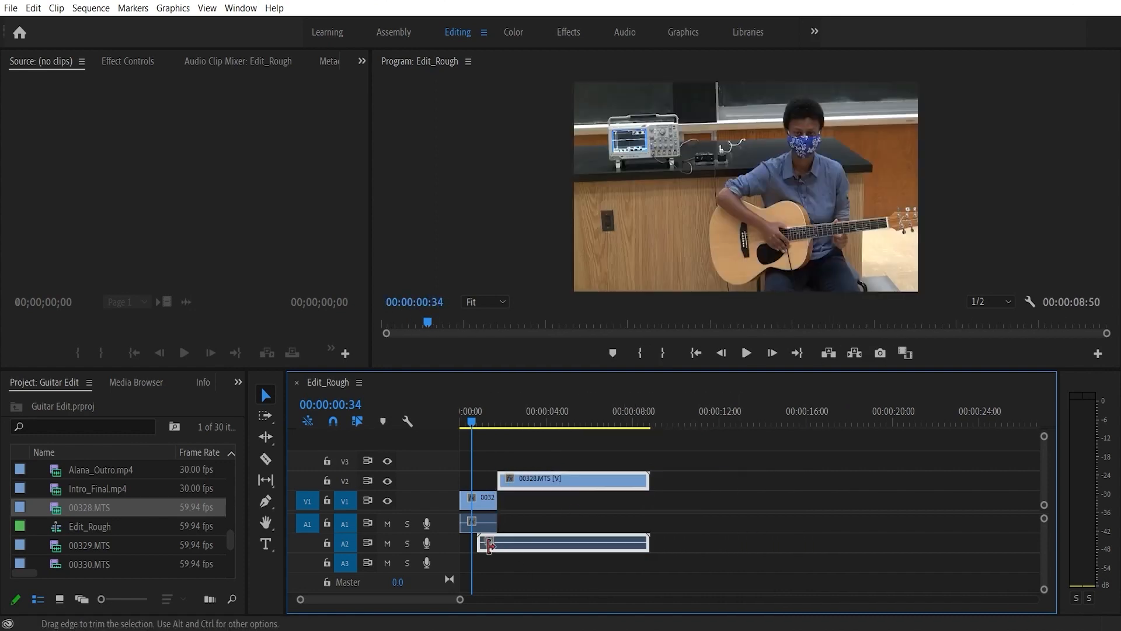